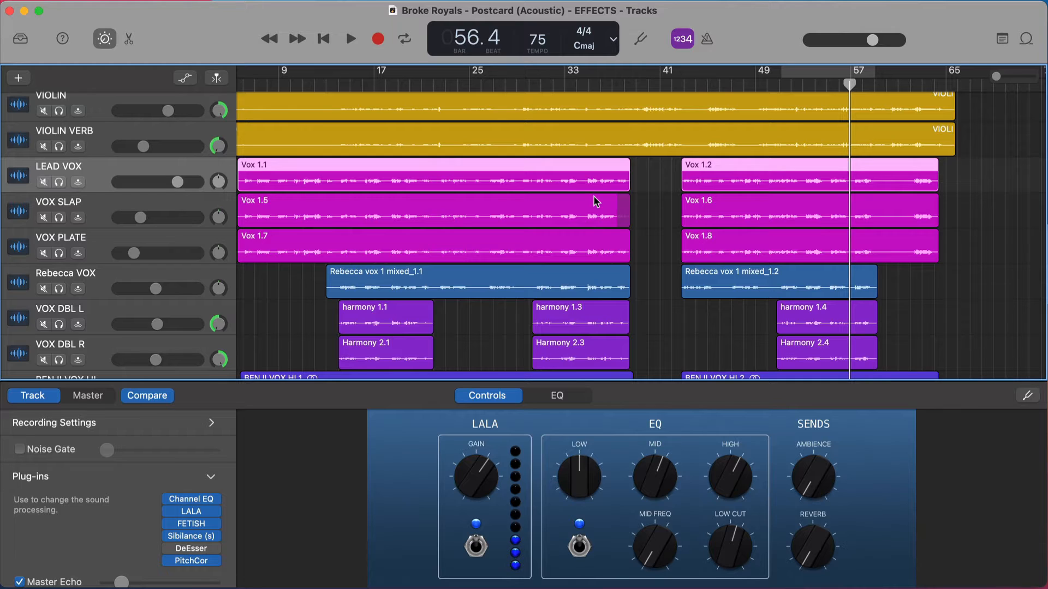
Solo the LEAD VOX track and turn off its Master Echo send.
{"action": "scroll", "coordinate": [108, 519], "scroll_direction": "down", "scroll_amount": 1}
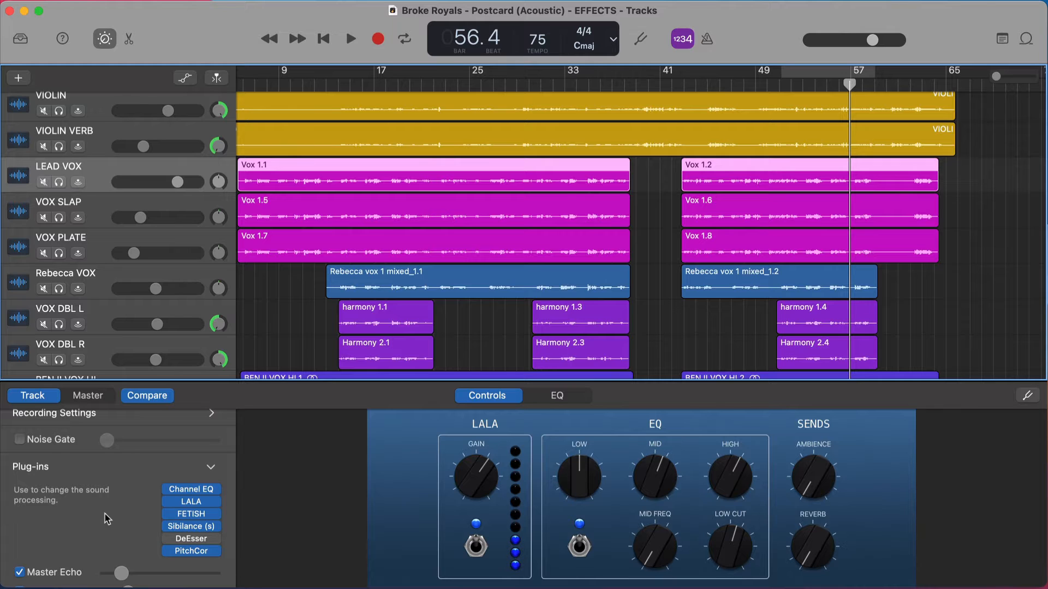
{"action": "scroll", "coordinate": [104, 519], "scroll_direction": "down", "scroll_amount": 3}
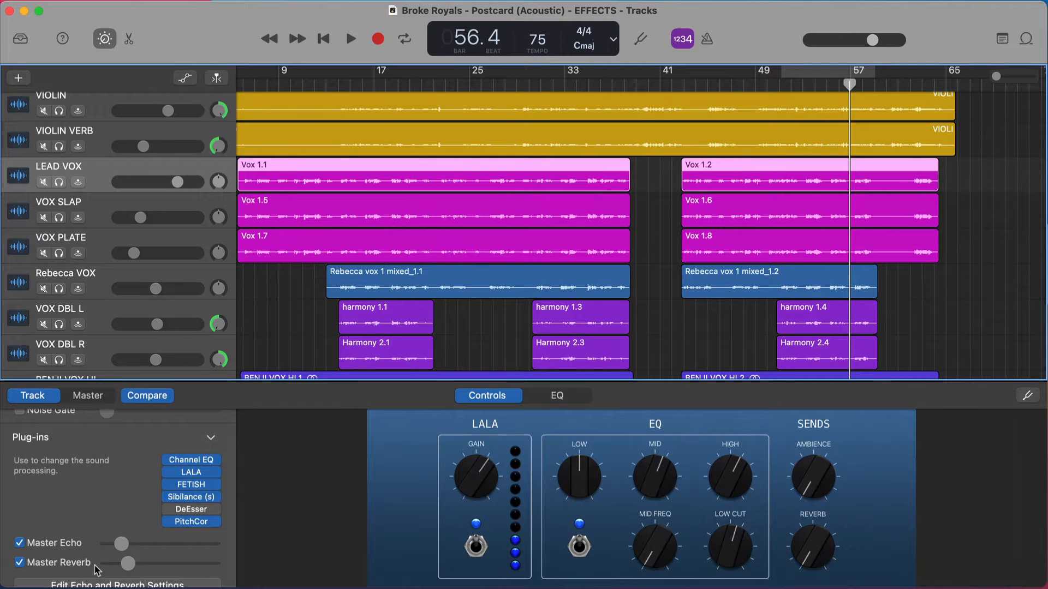
{"action": "key", "text": "s"}
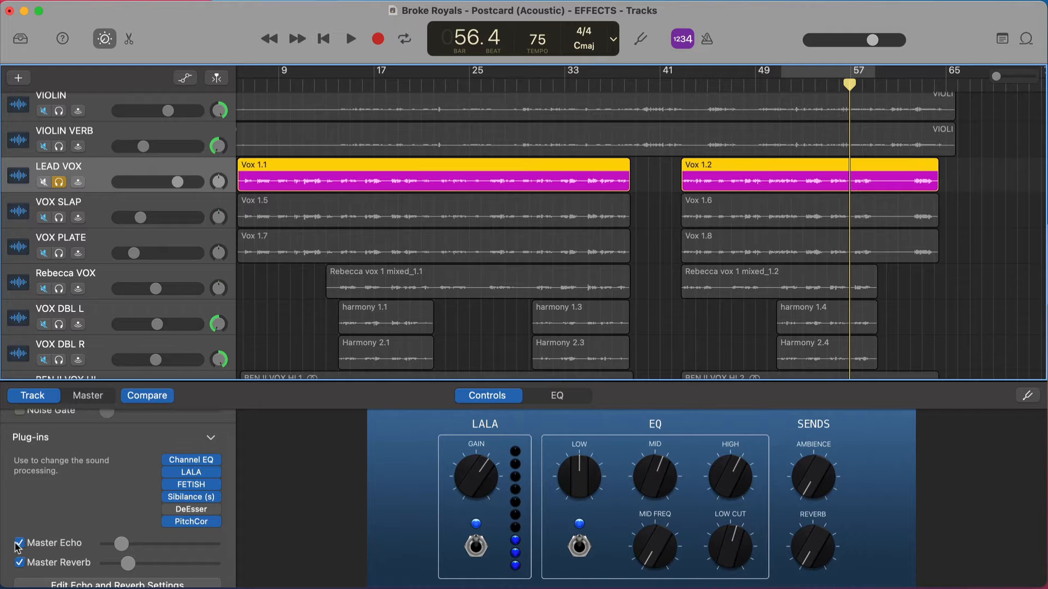
{"action": "left_click", "coordinate": [19, 543]}
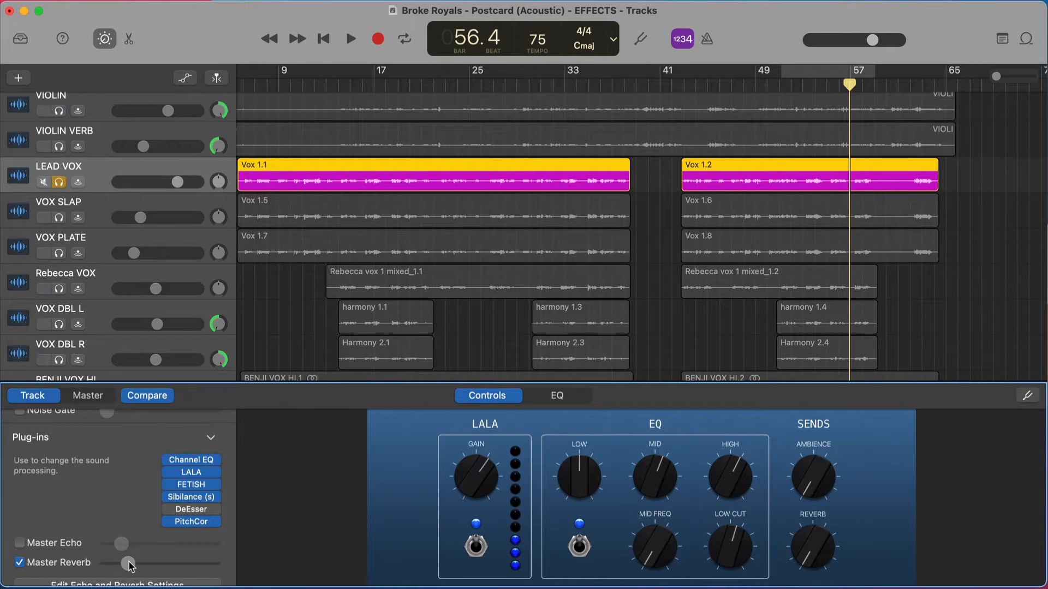
Play the soloed LEAD VOX, raise its Master Reverb send slightly, and stop playback.
{"action": "key", "text": "space"}
{"action": "mouse_move", "coordinate": [129, 565]}
{"action": "left_mouse_down"}
{"action": "mouse_move", "coordinate": [208, 563]}
{"action": "mouse_move", "coordinate": [131, 564]}
{"action": "left_mouse_up"}
{"action": "key", "text": "space"}
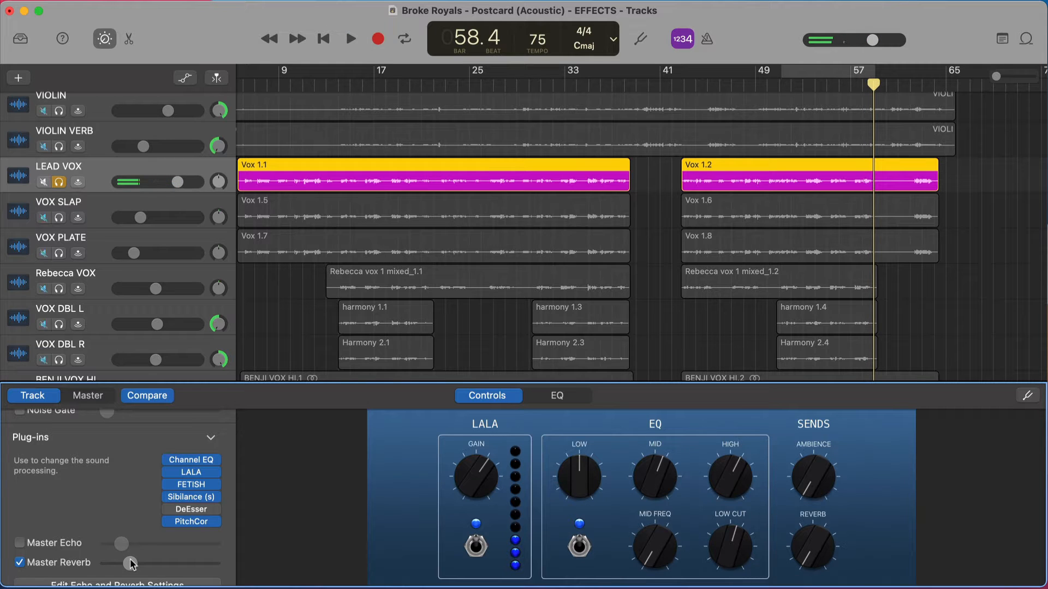
Enable cycle playback, turn LEAD VOX's Master Echo back on, and audition its send level in the loop.
{"action": "key", "text": "c"}
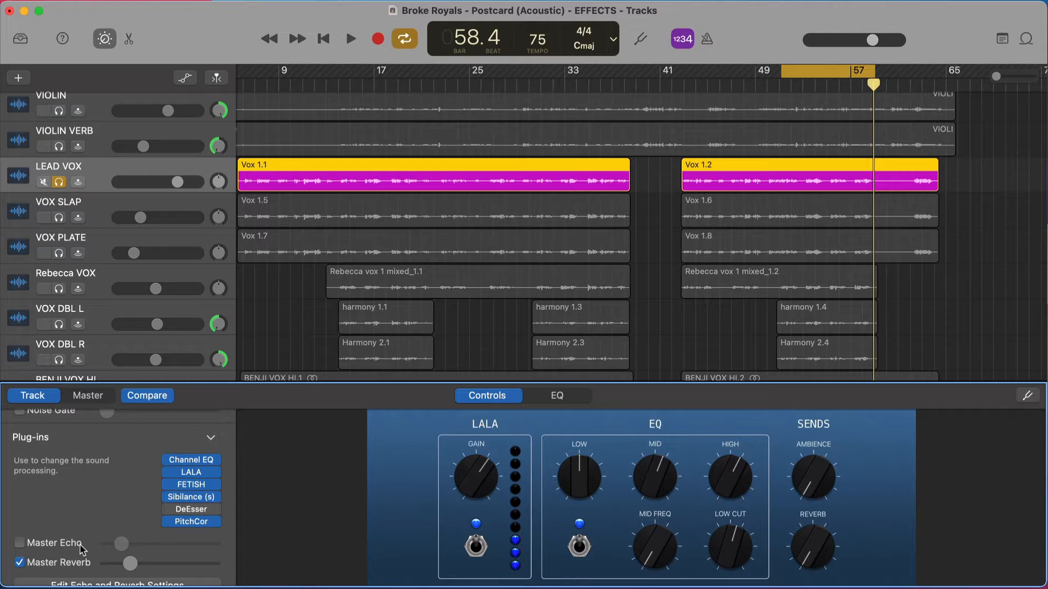
{"action": "left_click", "coordinate": [20, 543]}
{"action": "key", "text": "space"}
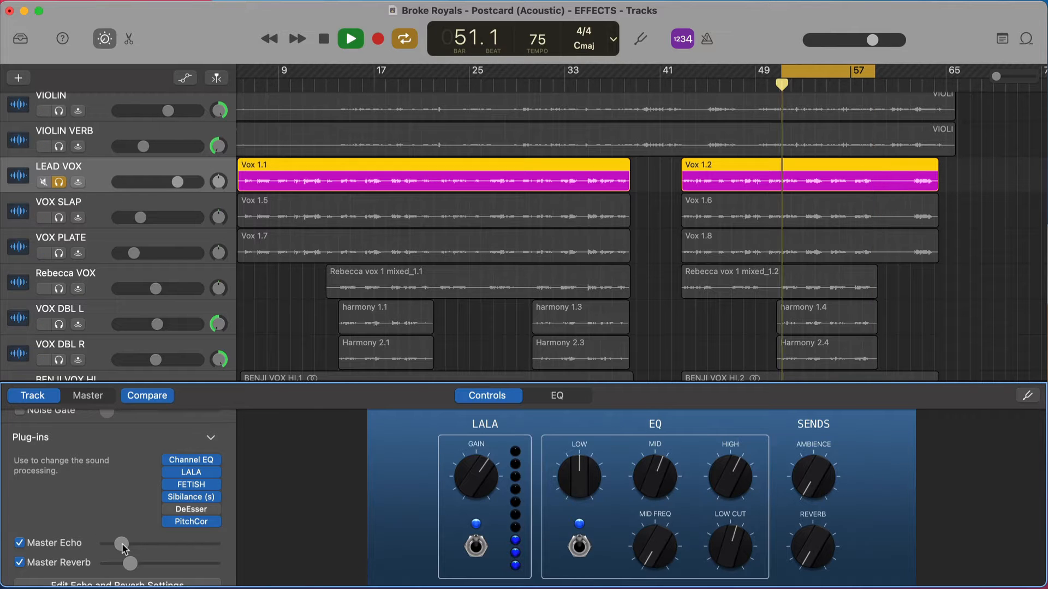
{"action": "mouse_move", "coordinate": [122, 544]}
{"action": "left_mouse_down"}
{"action": "mouse_move", "coordinate": [205, 551]}
{"action": "mouse_move", "coordinate": [124, 550]}
{"action": "left_mouse_up"}
{"action": "key", "text": "space"}
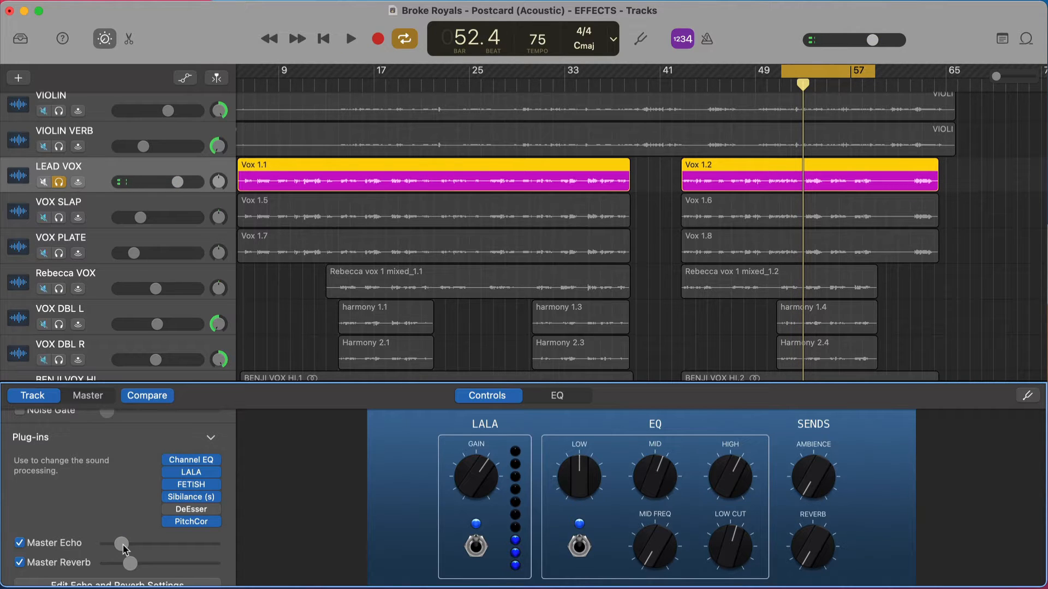
Inspect the project's Master Reverb and Master Echo settings and return to the LEAD VOX track controls.
{"action": "scroll", "coordinate": [85, 532], "scroll_direction": "down", "scroll_amount": 2}
{"action": "left_click", "coordinate": [90, 575]}
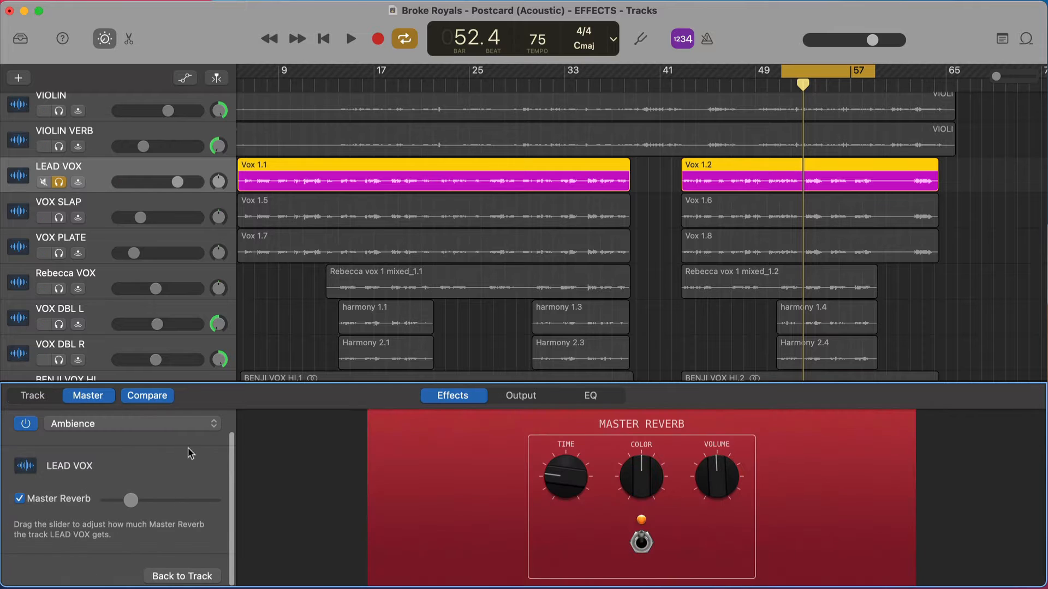
{"action": "left_click", "coordinate": [137, 429]}
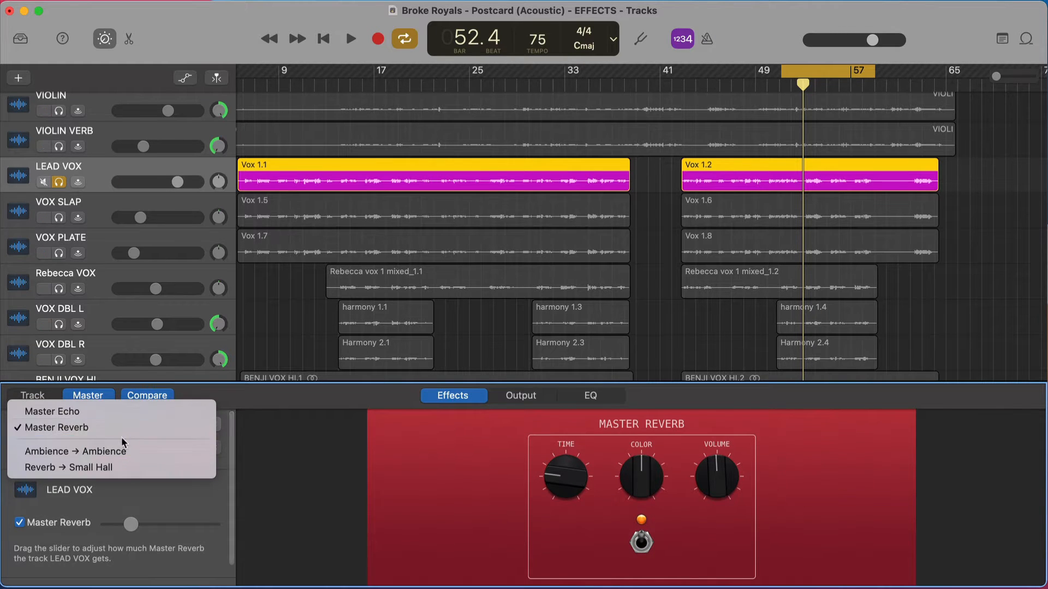
{"action": "left_click", "coordinate": [115, 413]}
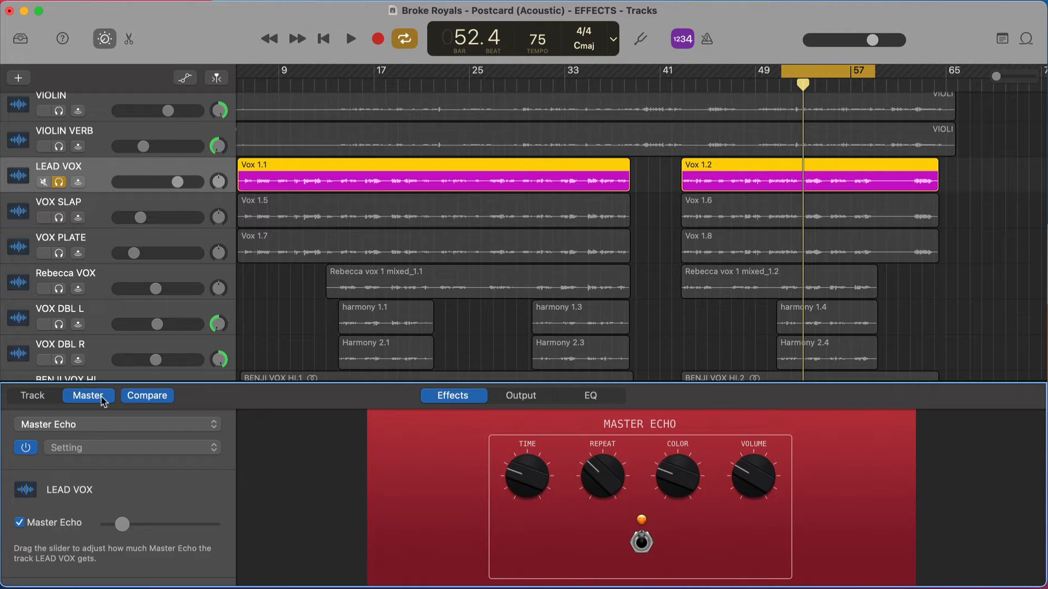
{"action": "left_click", "coordinate": [43, 402]}
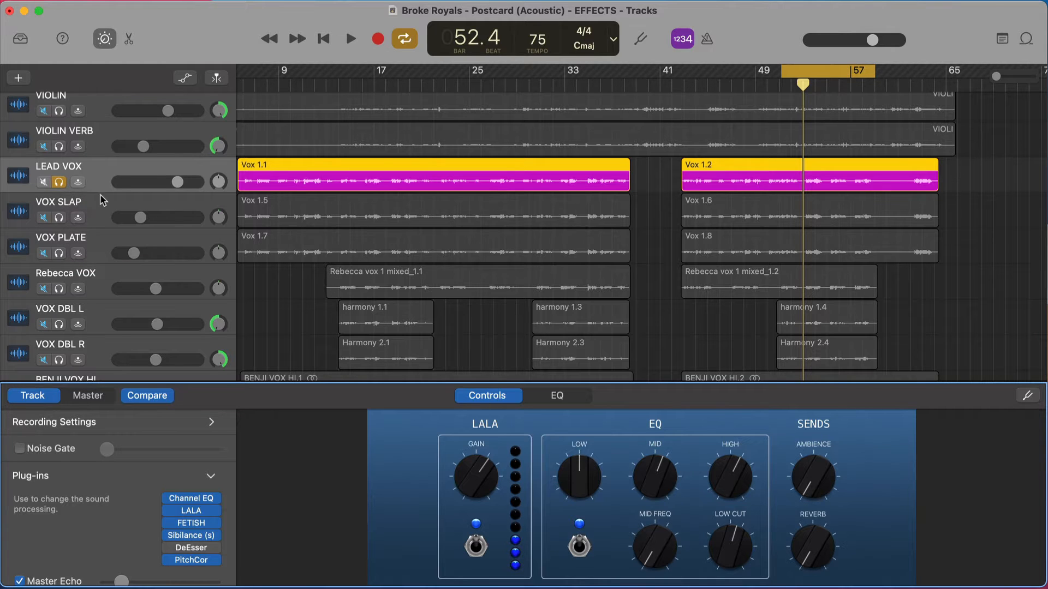
Select the VOX SLAP track, solo it without LEAD VOX, and play the loop.
{"action": "left_click", "coordinate": [104, 209]}
{"action": "left_click", "coordinate": [59, 217]}
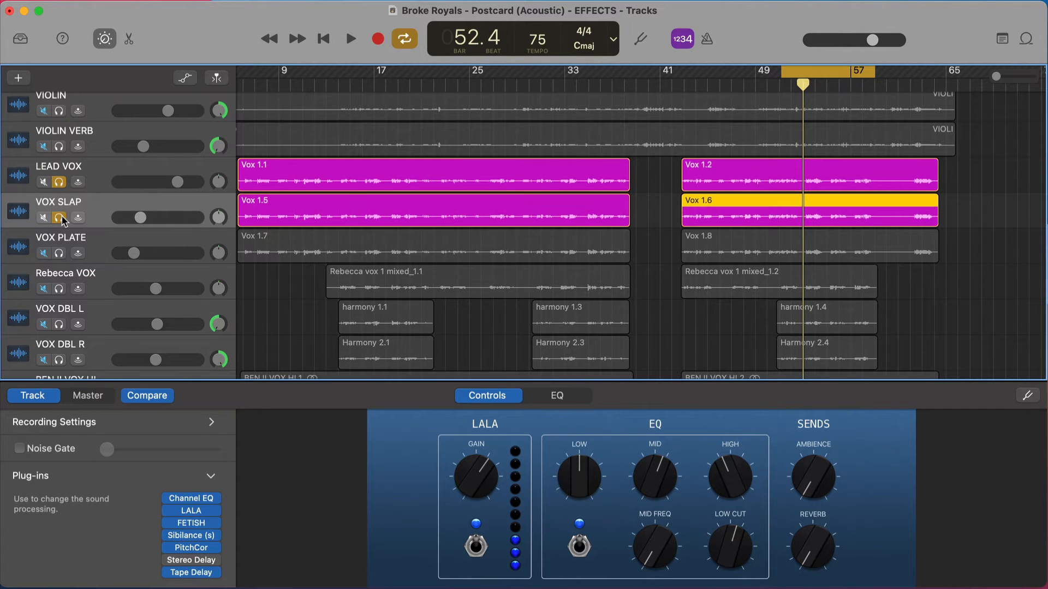
{"action": "left_click", "coordinate": [59, 182]}
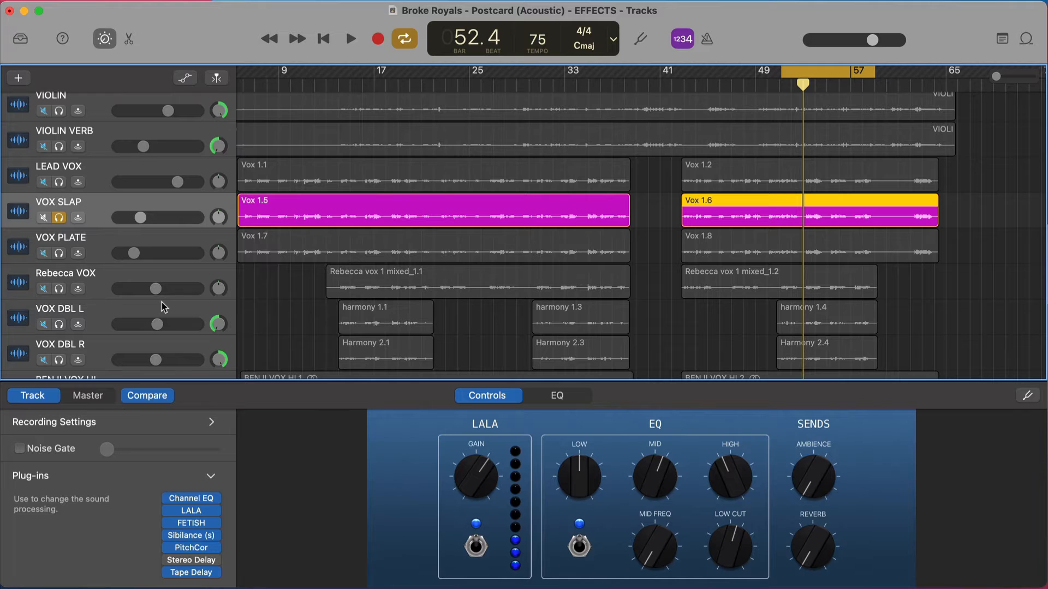
{"action": "key", "text": "space"}
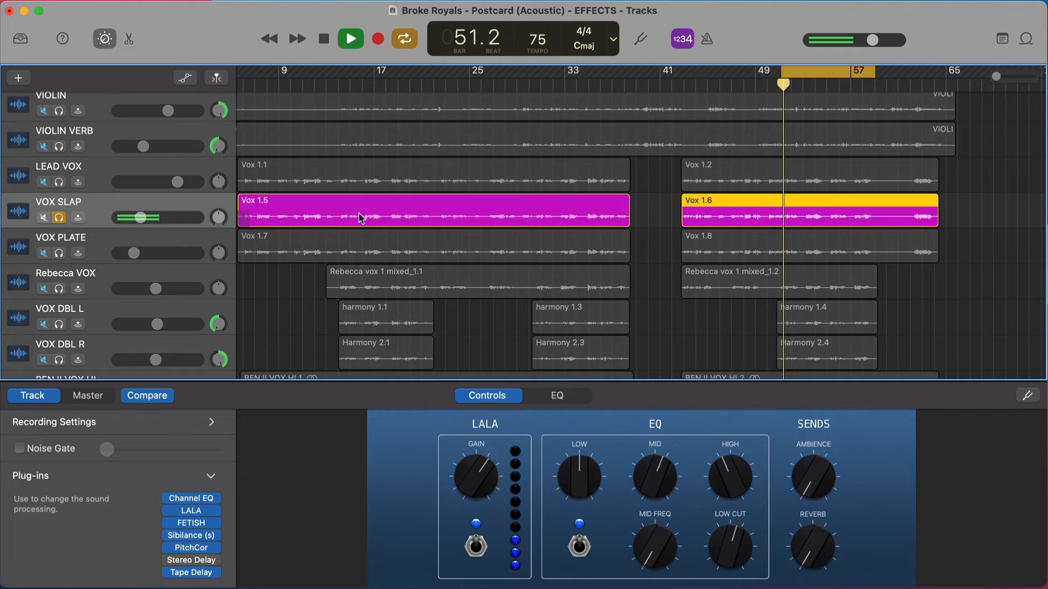
Solo LEAD VOX alongside VOX SLAP, raise the VOX SLAP volume to blend them, and stop playback.
{"action": "left_click", "coordinate": [59, 182]}
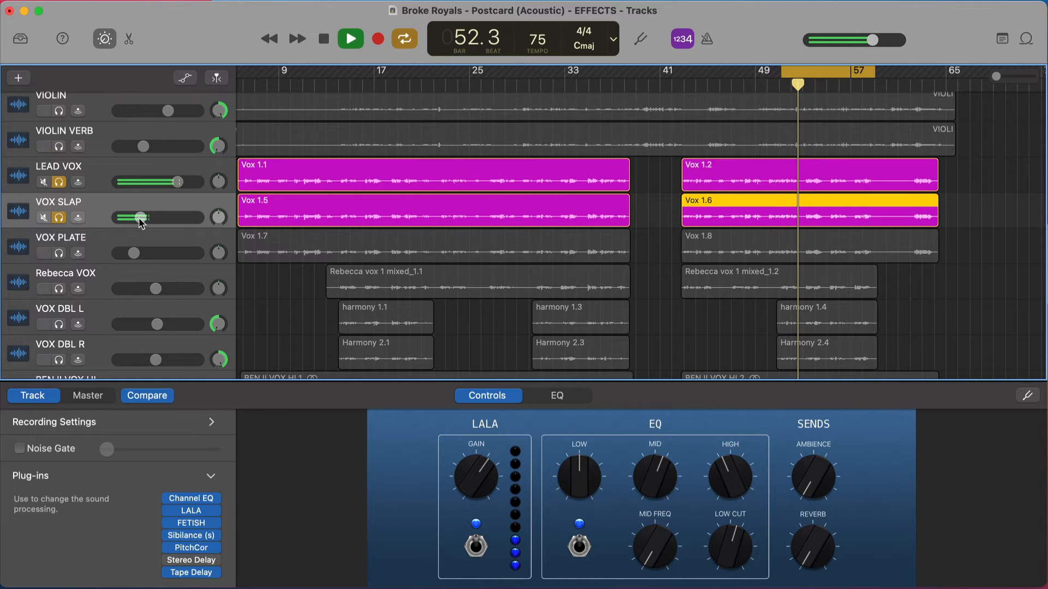
{"action": "left_click_drag", "start_coordinate": [154, 217], "coordinate": [151, 217]}
{"action": "key", "text": "space"}
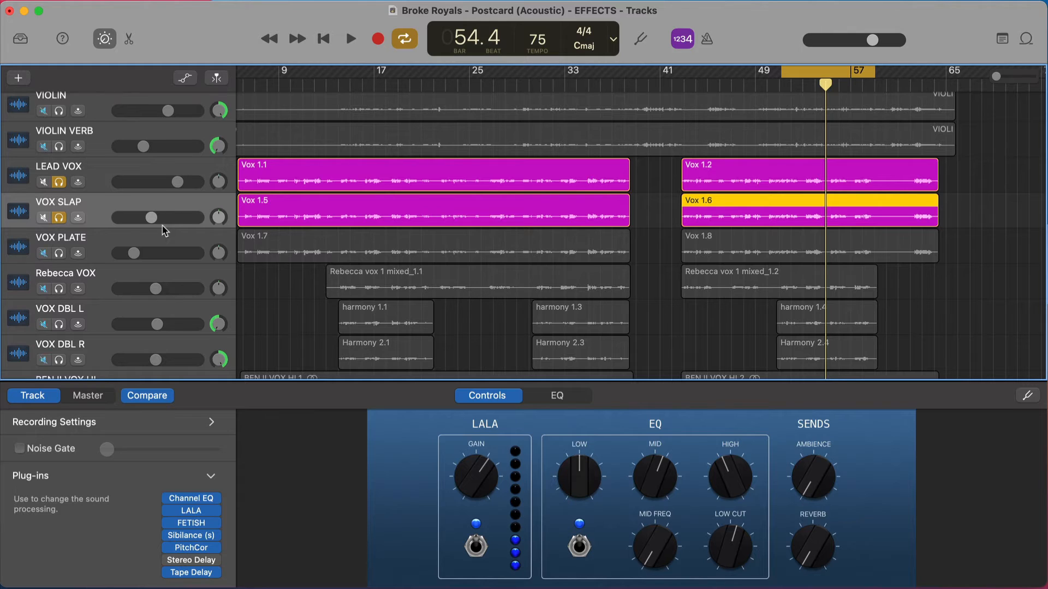
Duplicate the LEAD VOX track with its regions and delete the copy.
{"action": "left_click", "coordinate": [101, 179]}
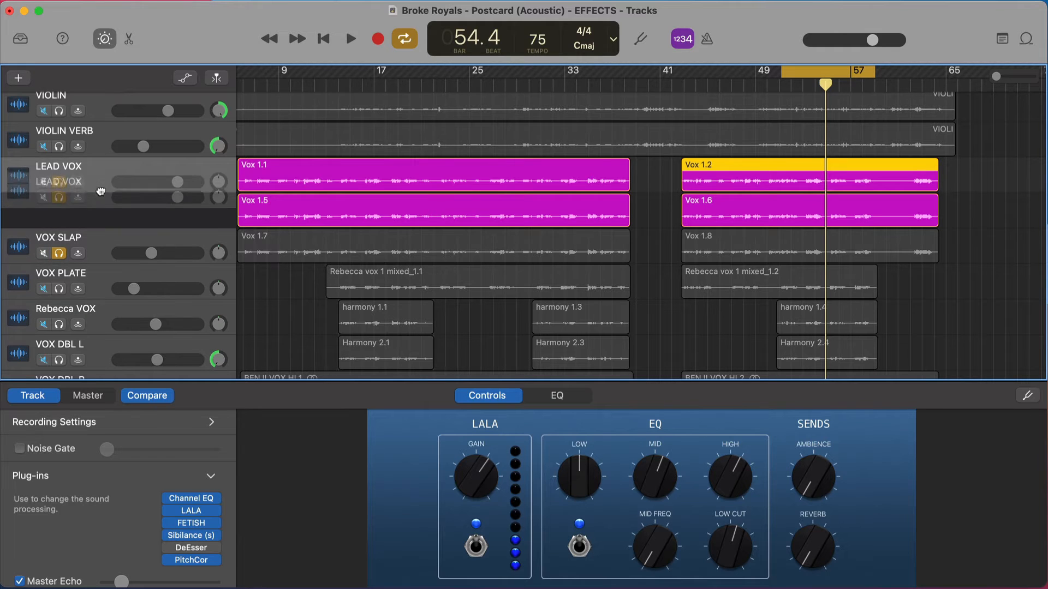
{"action": "key", "text": "super+d"}
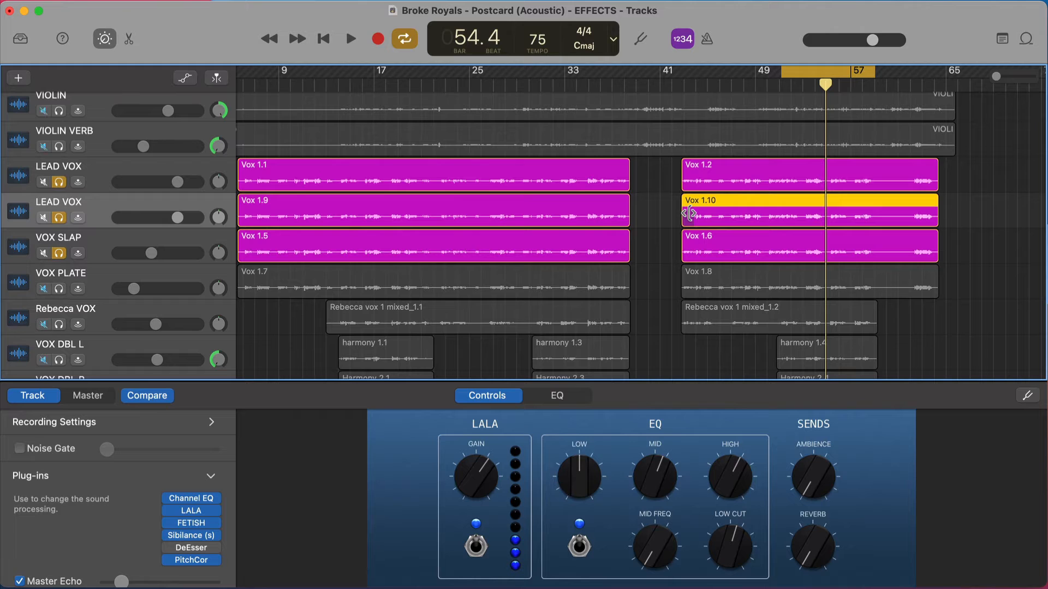
{"action": "key", "text": "super+BackSpace"}
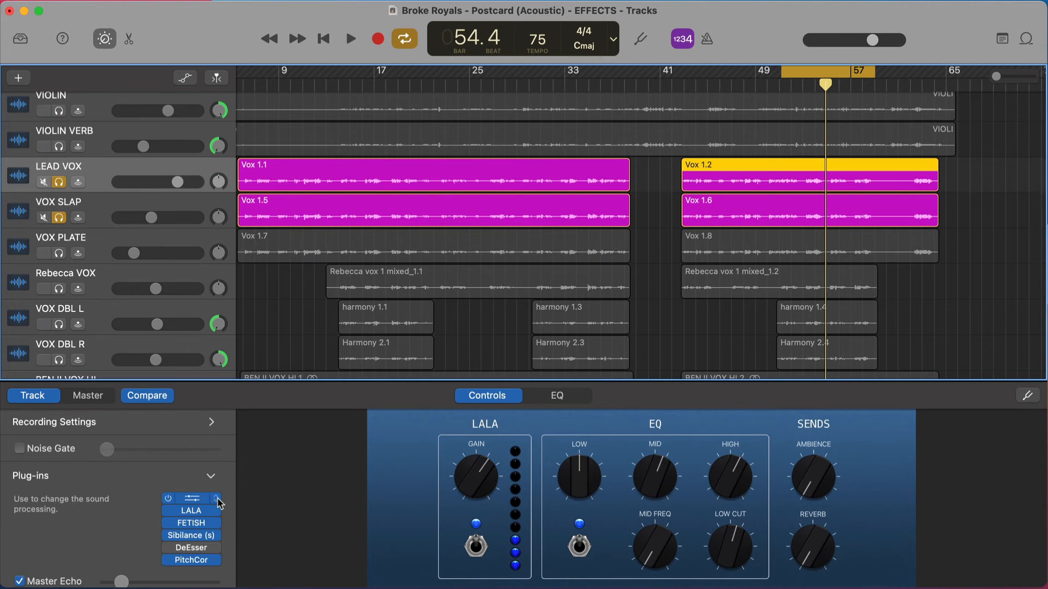
Examine the note, deviation and dry/wet settings of the Tape Delay plug-in on VOX SLAP and close its window.
{"action": "left_click", "coordinate": [101, 214]}
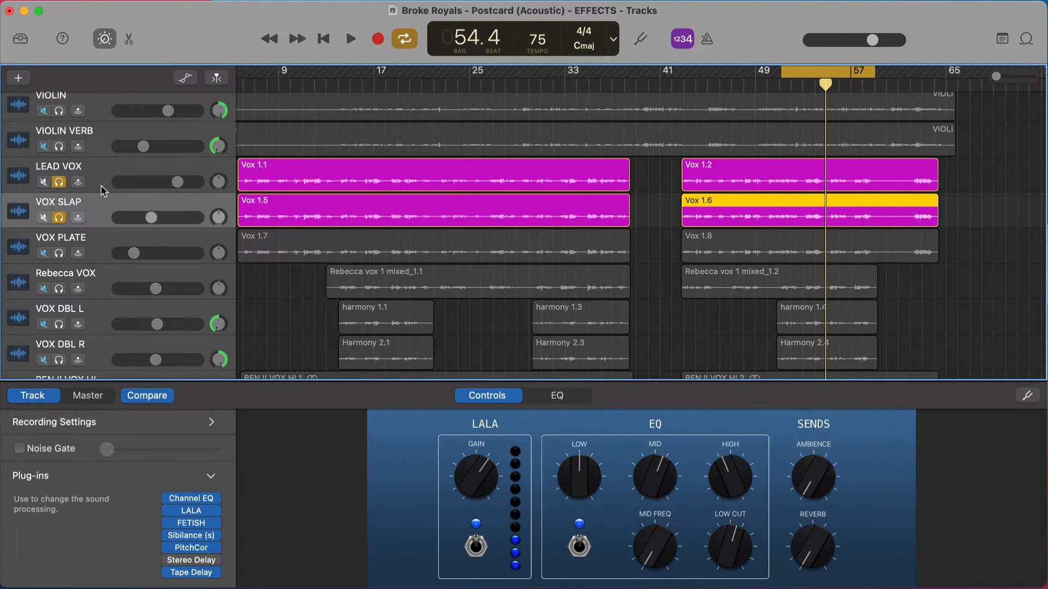
{"action": "left_click", "coordinate": [191, 572]}
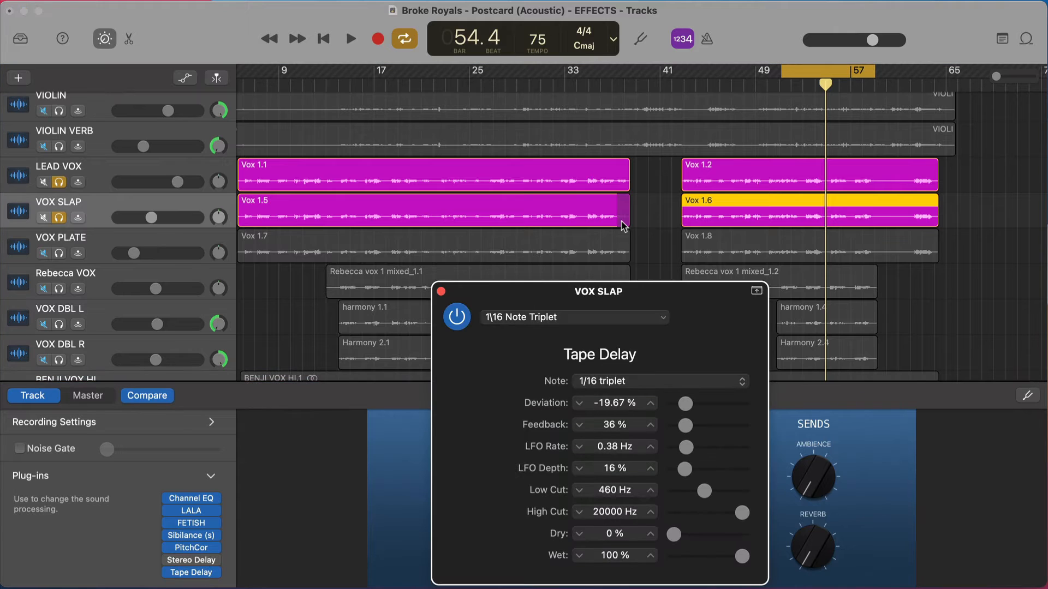
{"action": "left_click_drag", "start_coordinate": [648, 291], "coordinate": [652, 254]}
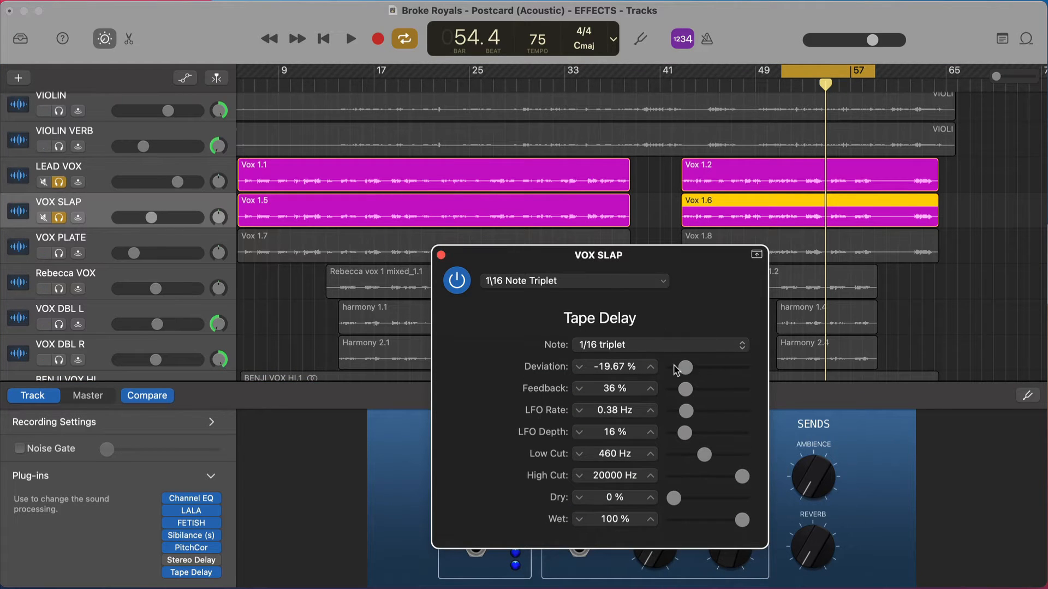
{"action": "left_click", "coordinate": [658, 348]}
{"action": "left_click", "coordinate": [688, 321]}
{"action": "left_click_drag", "start_coordinate": [675, 498], "coordinate": [670, 498]}
{"action": "left_click", "coordinate": [442, 256]}
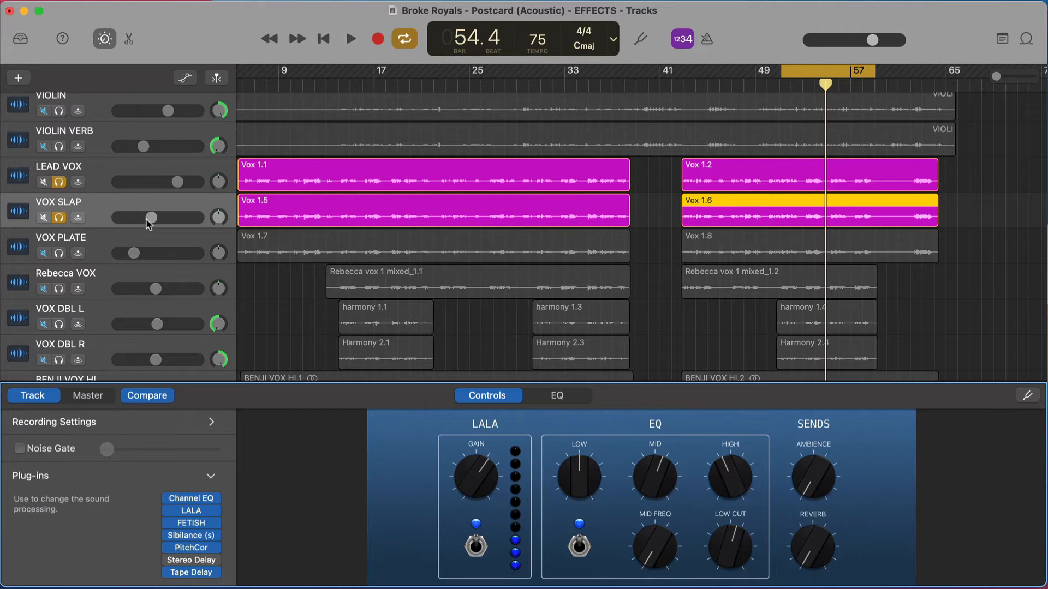
Unsolo LEAD VOX and VOX SLAP, and lower the VOX SLAP volume slightly while playing the full mix.
{"action": "left_click", "coordinate": [59, 182]}
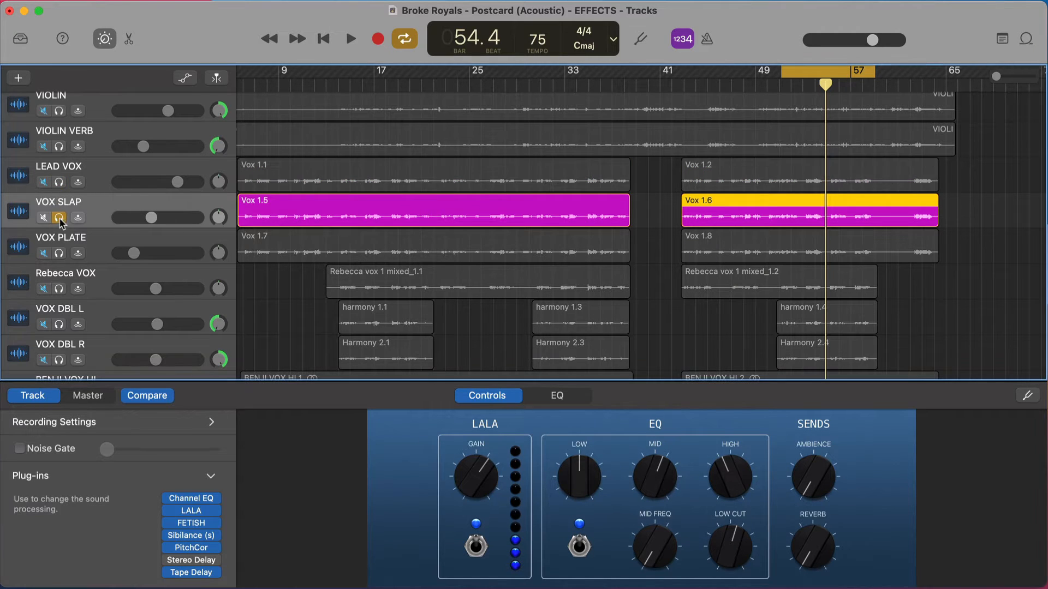
{"action": "left_click", "coordinate": [59, 217]}
{"action": "key", "text": "space"}
{"action": "mouse_move", "coordinate": [151, 217]}
{"action": "left_mouse_down"}
{"action": "mouse_move", "coordinate": [180, 217]}
{"action": "mouse_move", "coordinate": [146, 217]}
{"action": "left_mouse_up"}
{"action": "key", "text": "space"}
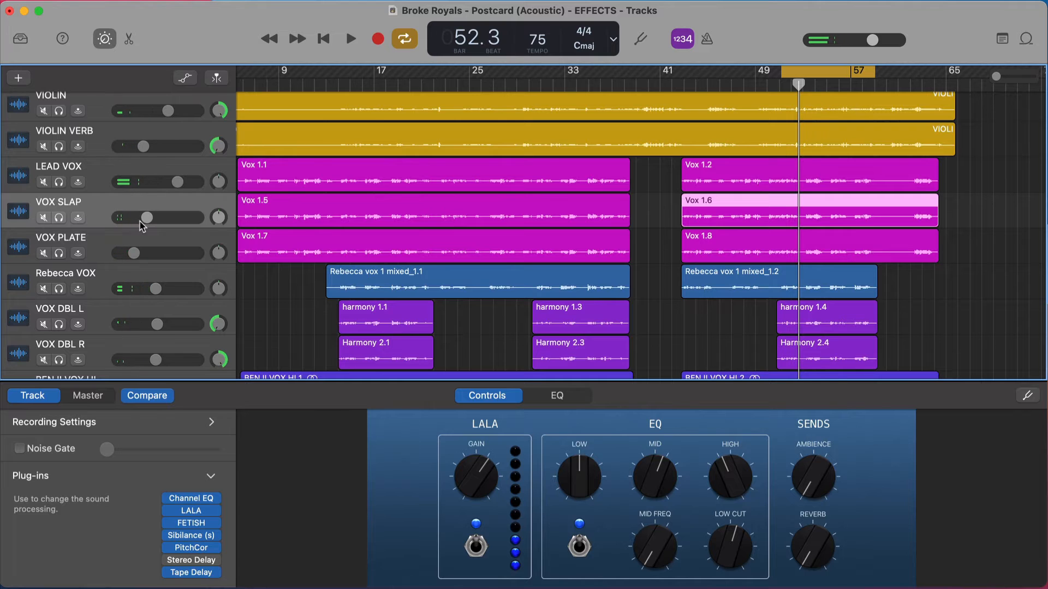
Solo LEAD VOX and VOX SLAP again and check the Tape Delay settings on VOX SLAP.
{"action": "left_click", "coordinate": [59, 183]}
{"action": "left_click", "coordinate": [59, 218]}
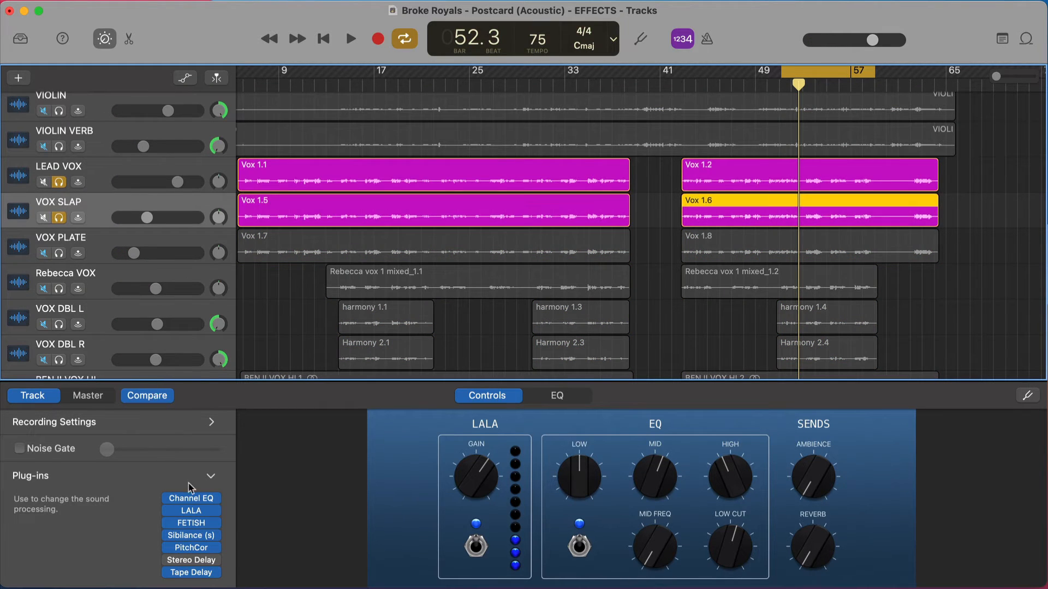
{"action": "left_click", "coordinate": [194, 573]}
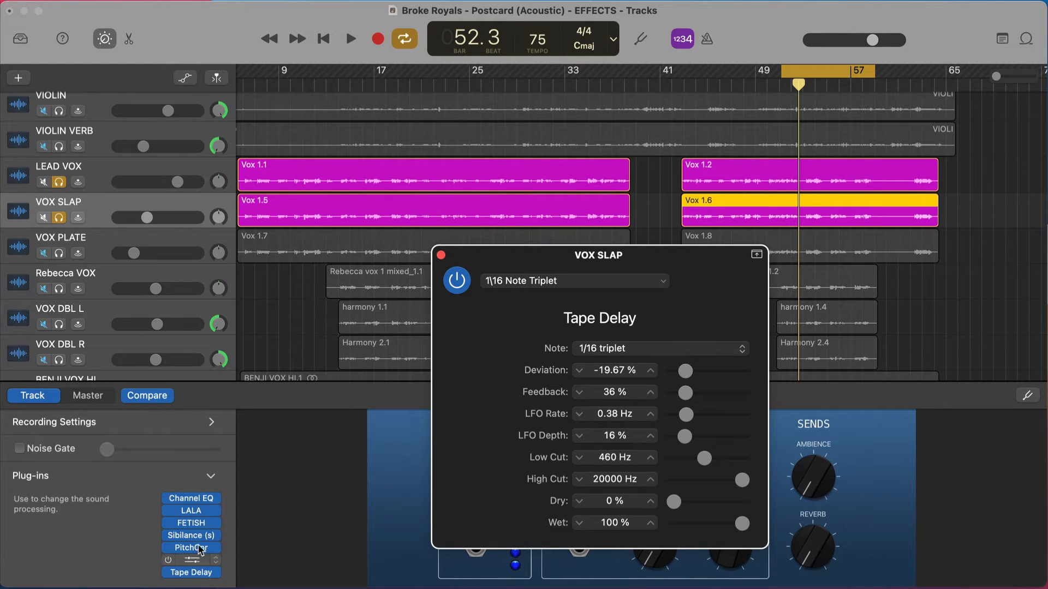
{"action": "left_click", "coordinate": [441, 255]}
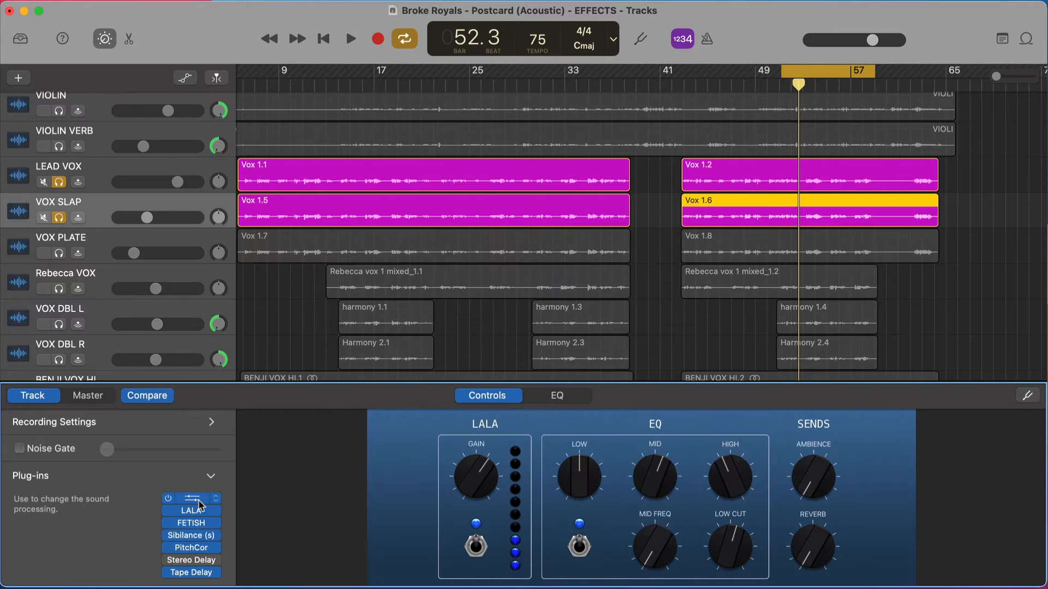
Bypass Tape Delay on VOX SLAP, enable Stereo Delay instead, and open the Stereo Delay settings.
{"action": "left_click", "coordinate": [168, 573]}
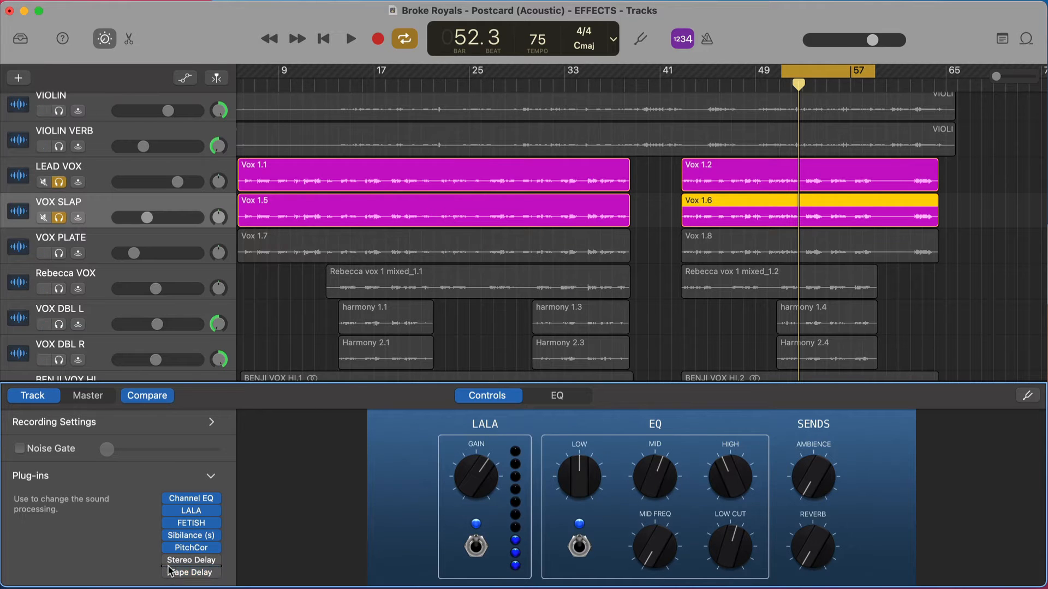
{"action": "left_click", "coordinate": [169, 561]}
{"action": "left_click", "coordinate": [196, 563]}
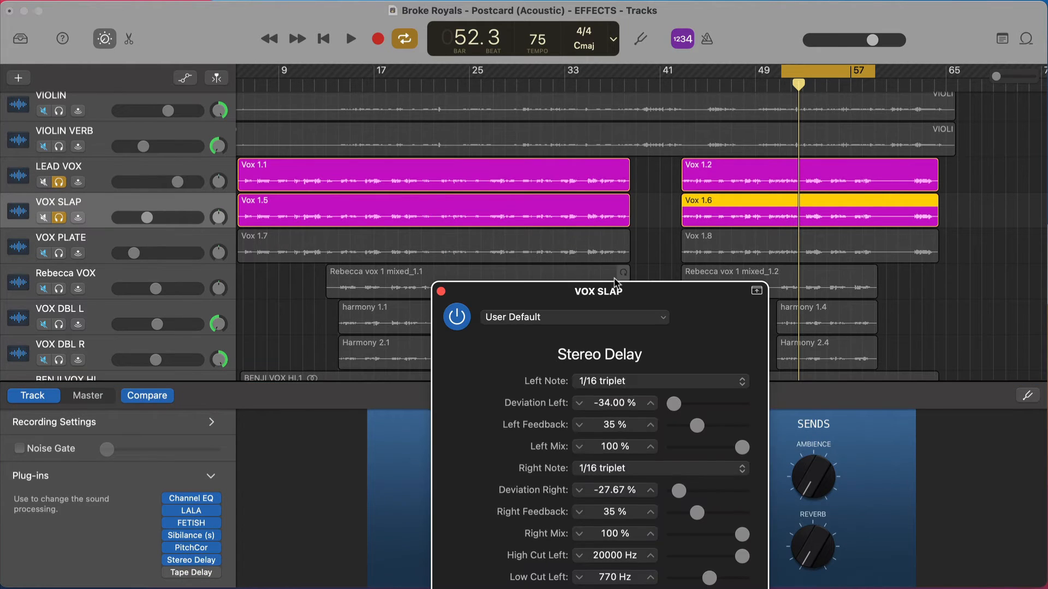
{"action": "left_click_drag", "start_coordinate": [620, 290], "coordinate": [604, 97]}
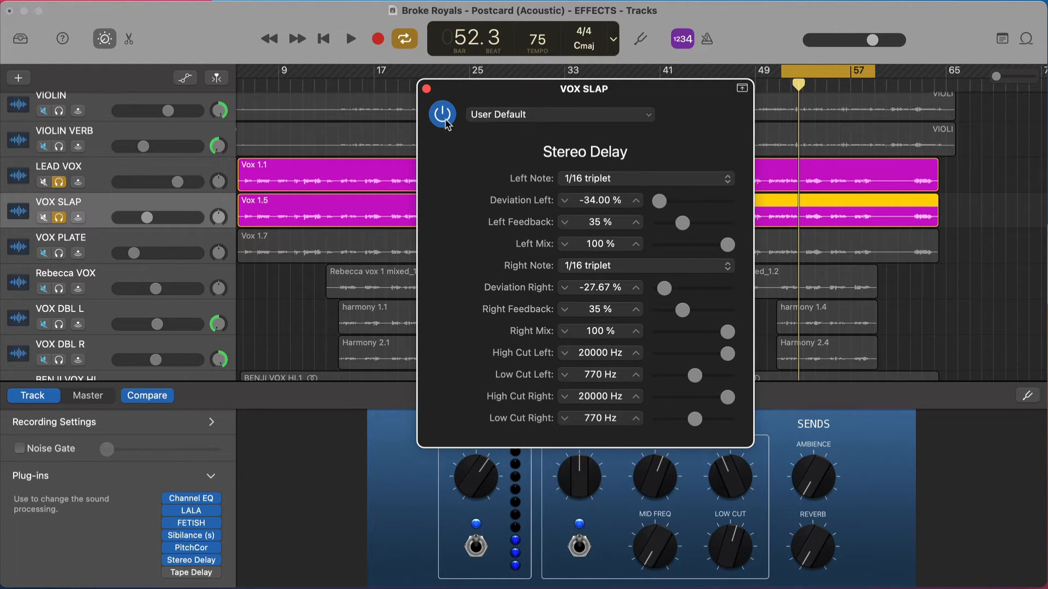
Lower the VOX SLAP volume slightly and toggle the LEAD VOX and VOX SLAP solos during playback to compare the stereo delay, leaving both soloed.
{"action": "left_click", "coordinate": [59, 182]}
{"action": "key", "text": "space"}
{"action": "mouse_move", "coordinate": [147, 218]}
{"action": "left_mouse_down"}
{"action": "mouse_move", "coordinate": [171, 218]}
{"action": "mouse_move", "coordinate": [143, 218]}
{"action": "left_mouse_up"}
{"action": "left_click", "coordinate": [59, 182]}
{"action": "left_click", "coordinate": [59, 218]}
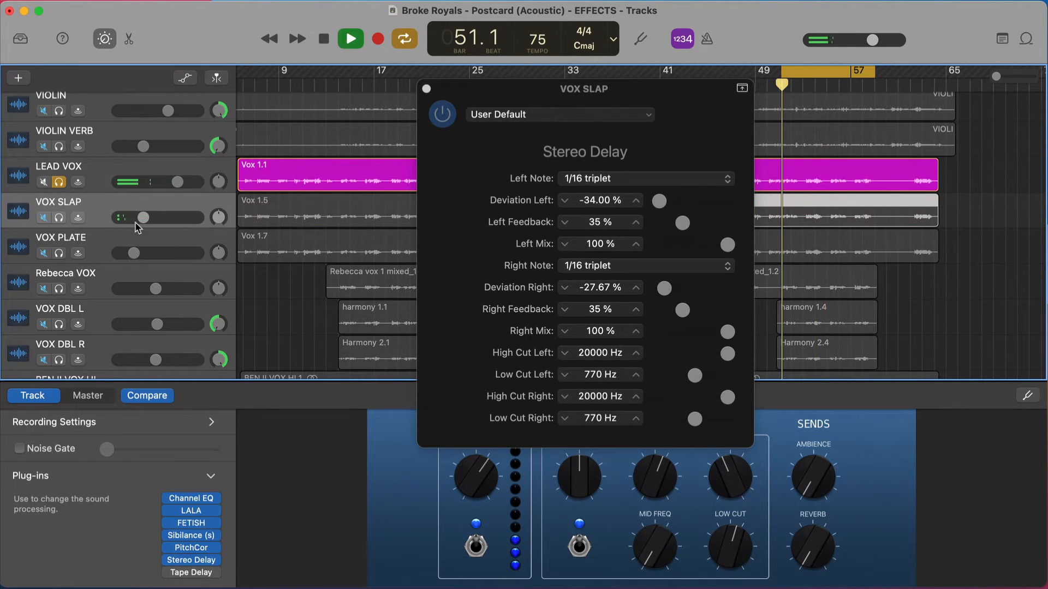
{"action": "left_click", "coordinate": [59, 218]}
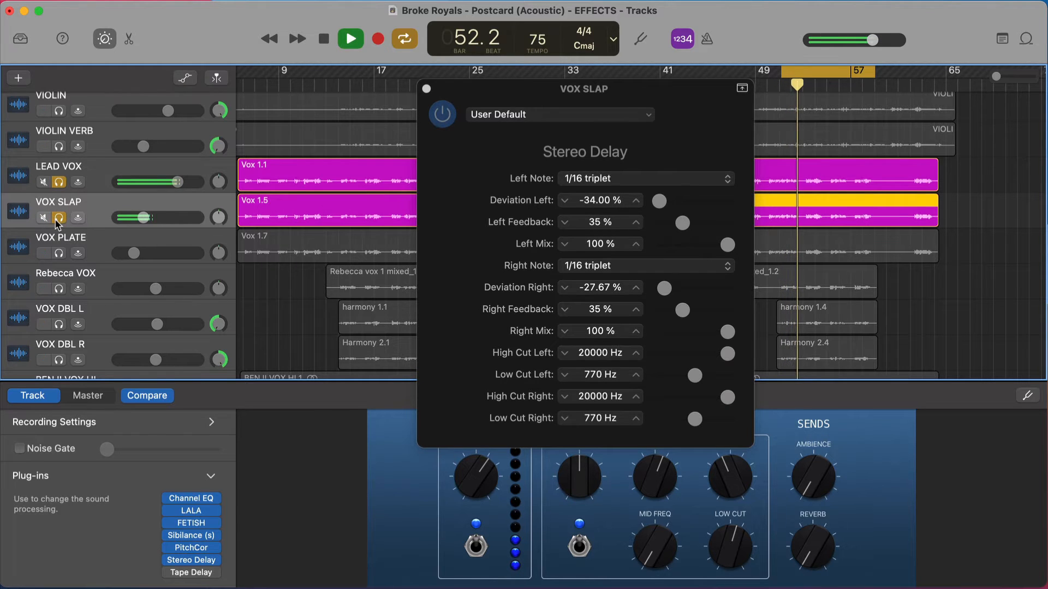
{"action": "key", "text": "space"}
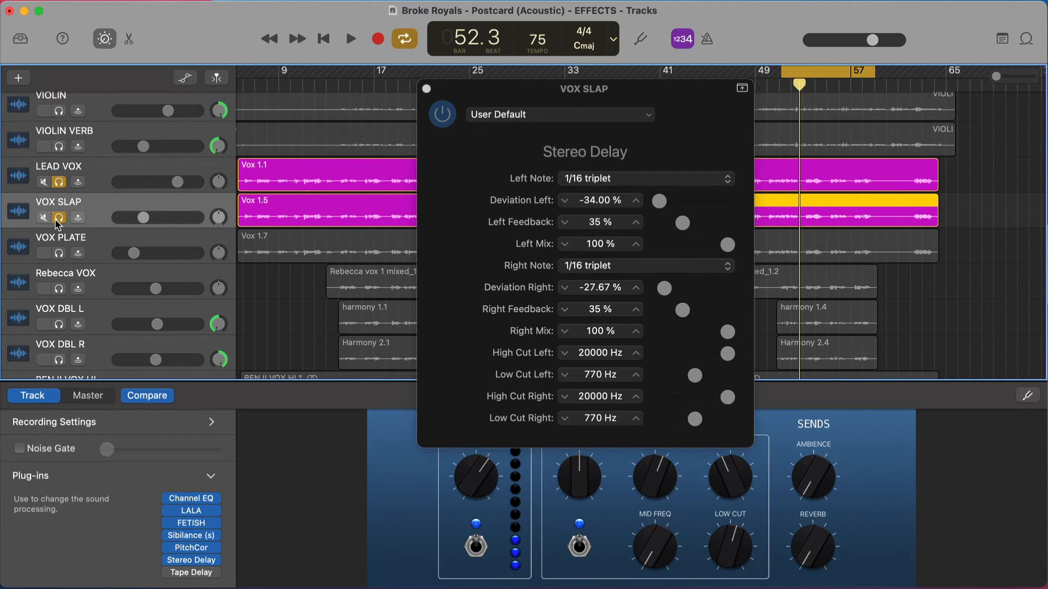
Bypass Stereo Delay on VOX SLAP and re-enable Tape Delay, playing the soloed vocals briefly with its settings open.
{"action": "left_click", "coordinate": [427, 89]}
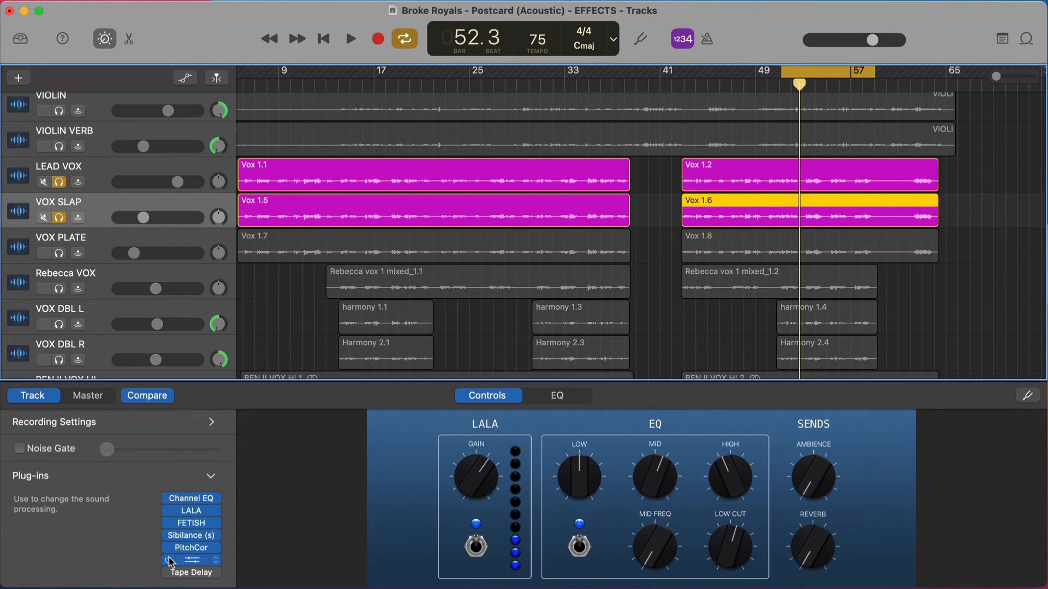
{"action": "mouse_move", "coordinate": [171, 575]}
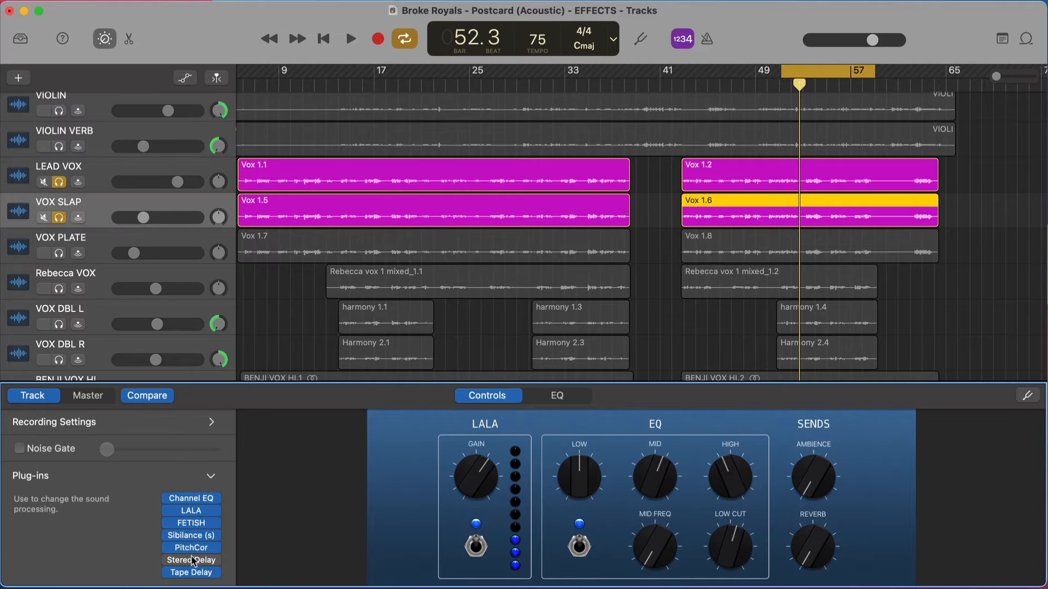
{"action": "left_click", "coordinate": [191, 573]}
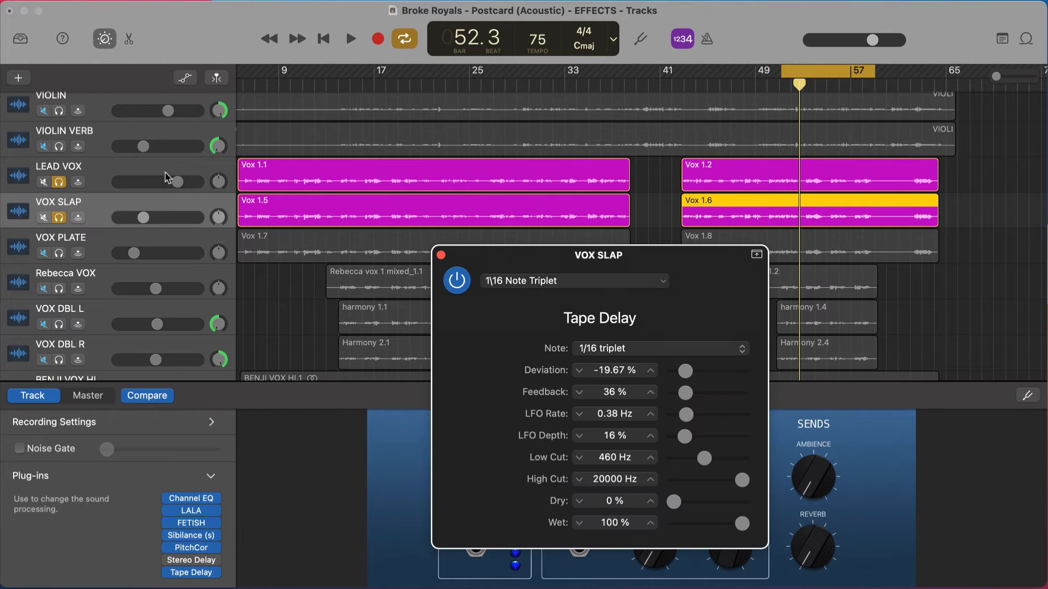
{"action": "key", "text": "space"}
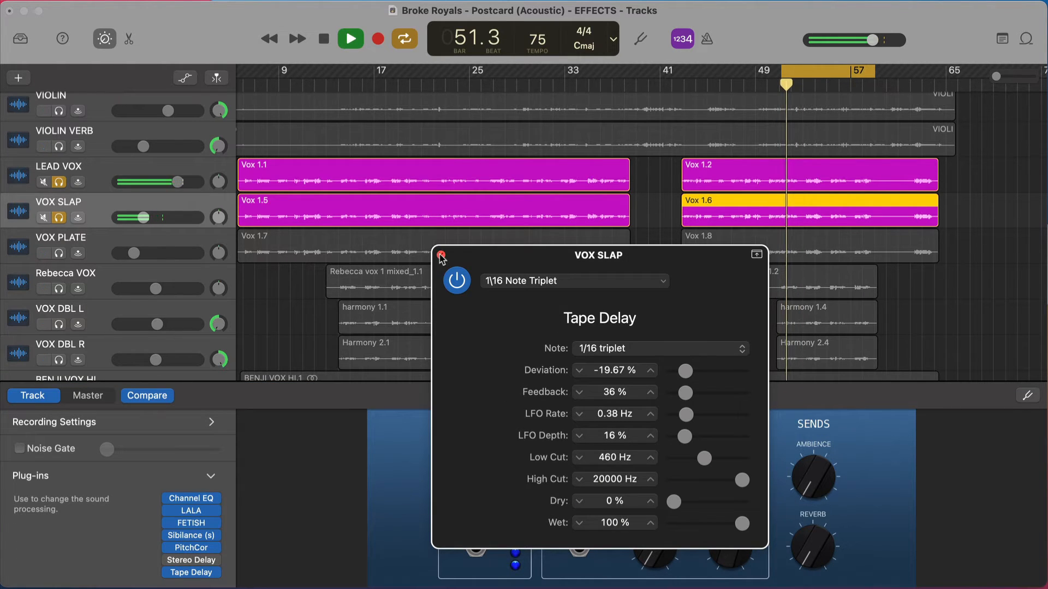
{"action": "left_click", "coordinate": [440, 255]}
{"action": "key", "text": "space"}
Unsolo LEAD VOX and VOX SLAP, and open the Space Designer settings on the VOX PLATE track.
{"action": "left_click", "coordinate": [59, 181]}
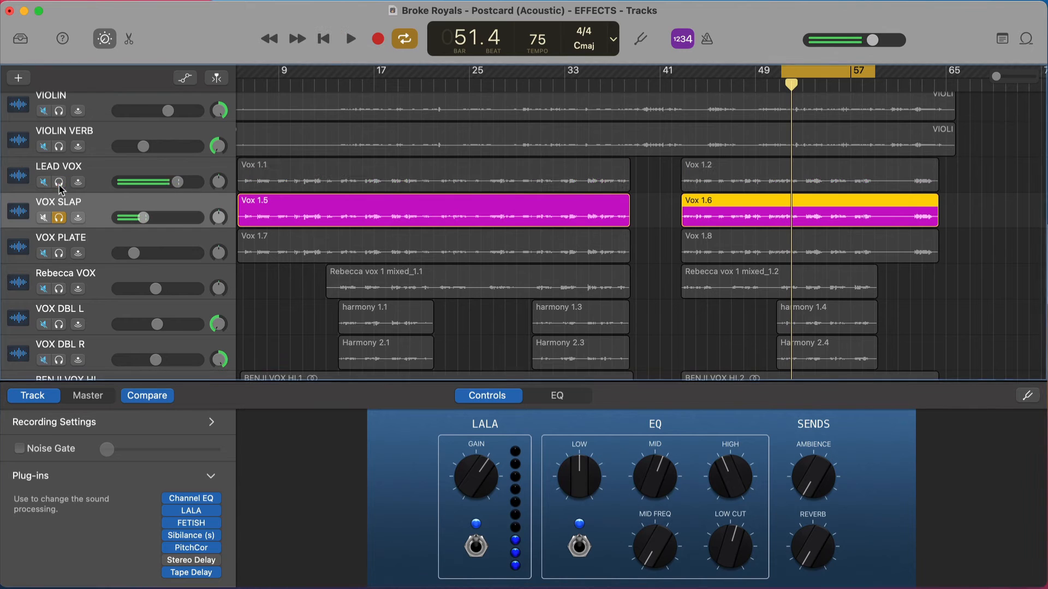
{"action": "left_click", "coordinate": [58, 218]}
{"action": "left_click", "coordinate": [90, 246]}
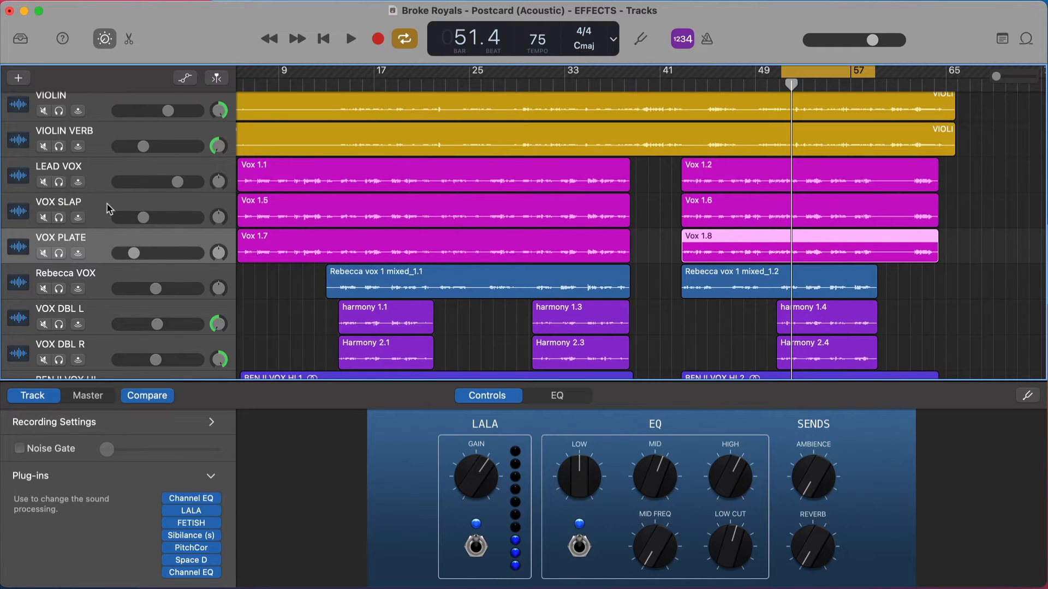
{"action": "left_click", "coordinate": [198, 562]}
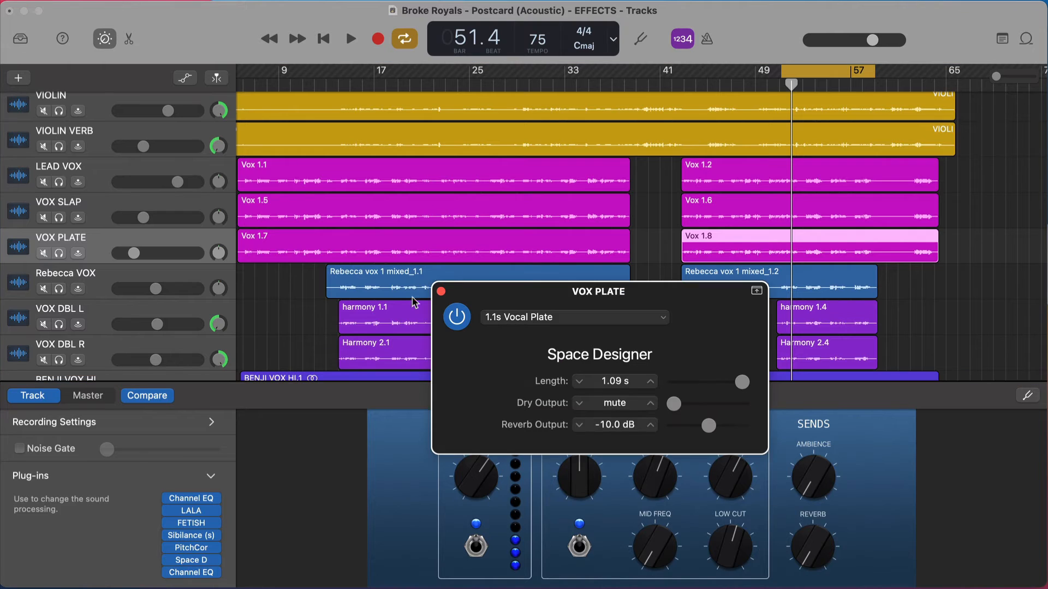
{"action": "left_click_drag", "start_coordinate": [517, 297], "coordinate": [422, 249]}
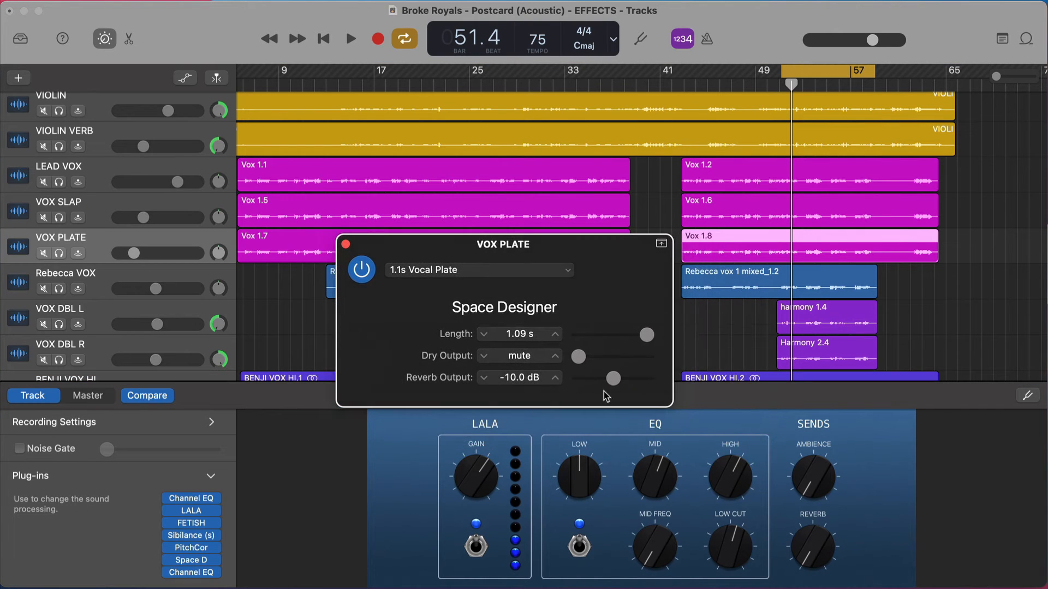
Look through the small and large plate reverb presets of Space Designer on VOX PLATE without choosing one.
{"action": "left_click", "coordinate": [498, 270]}
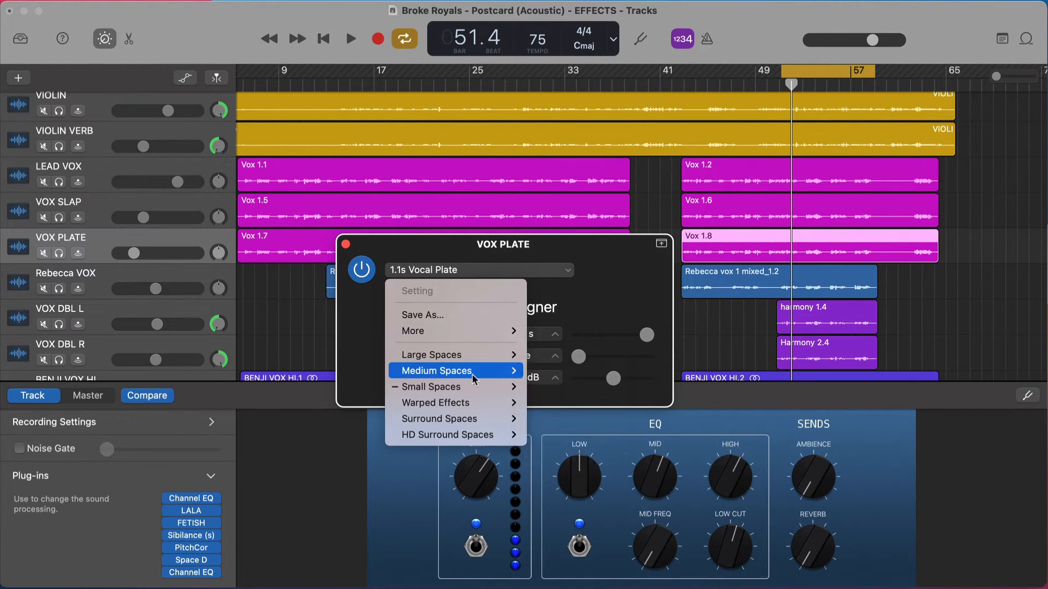
{"action": "mouse_move", "coordinate": [480, 388]}
{"action": "mouse_move", "coordinate": [535, 417]}
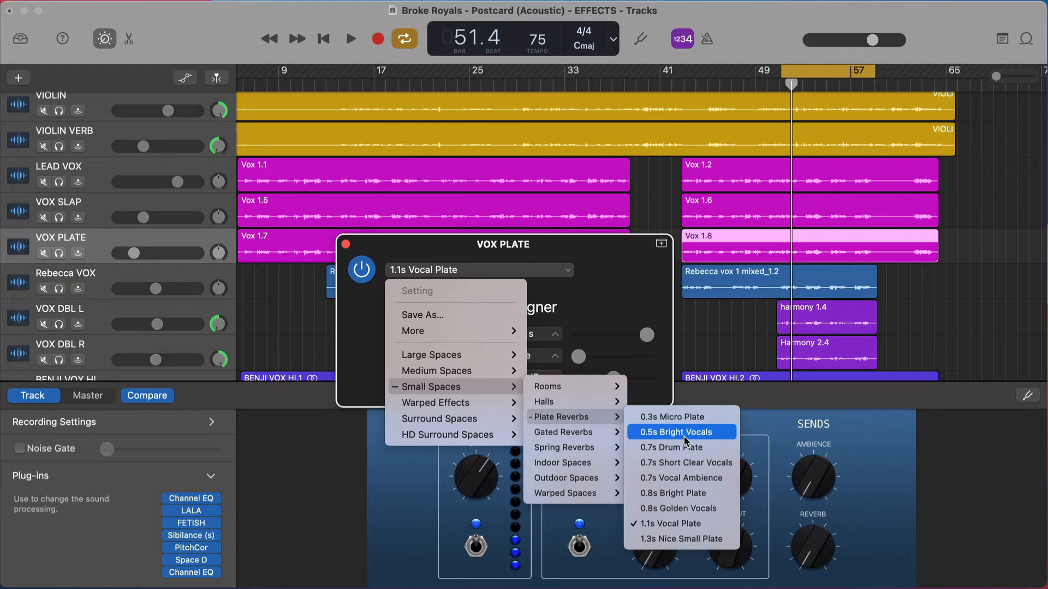
{"action": "mouse_move", "coordinate": [463, 356]}
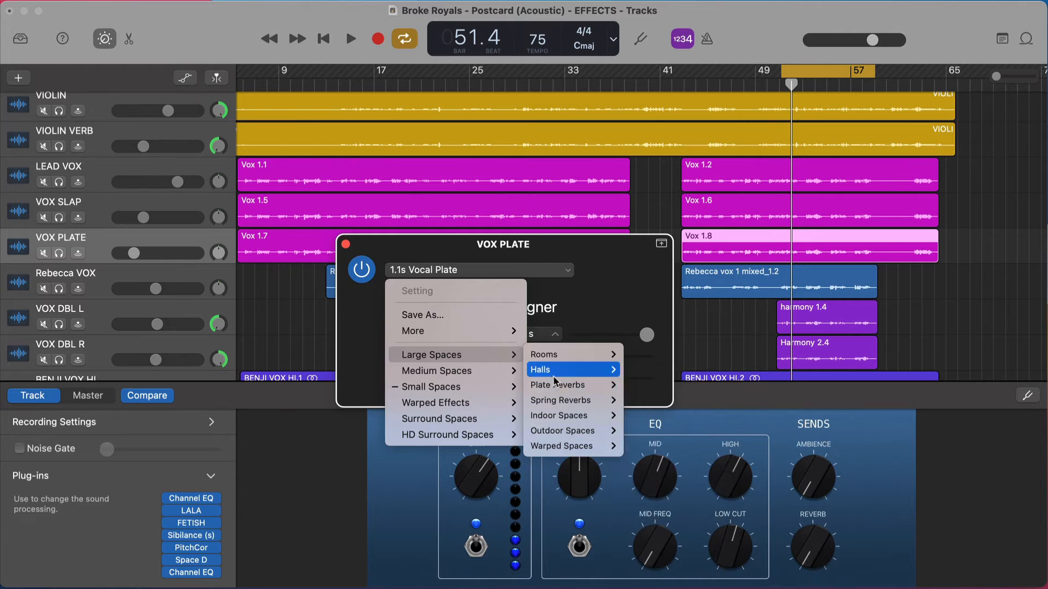
{"action": "mouse_move", "coordinate": [559, 385]}
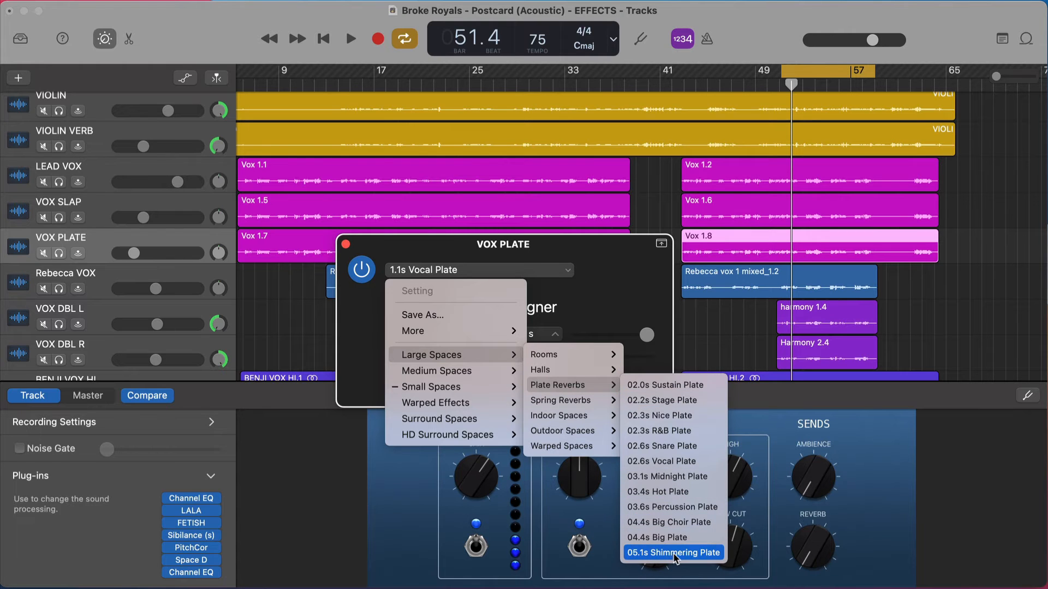
{"action": "left_click", "coordinate": [619, 287]}
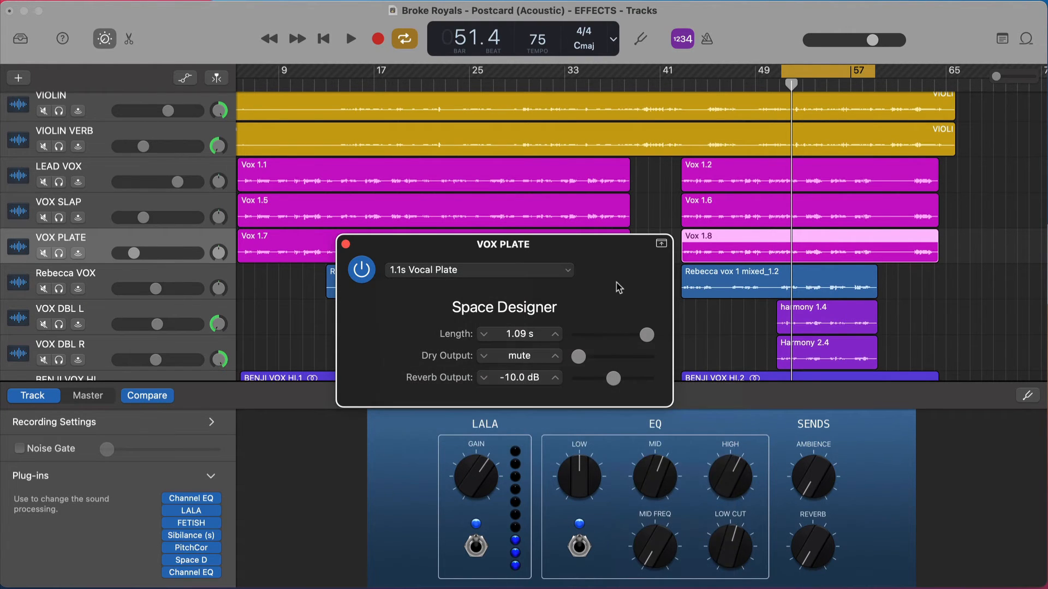
Solo VOX PLATE and raise its volume while playing the reverb track on its own.
{"action": "left_click", "coordinate": [59, 253]}
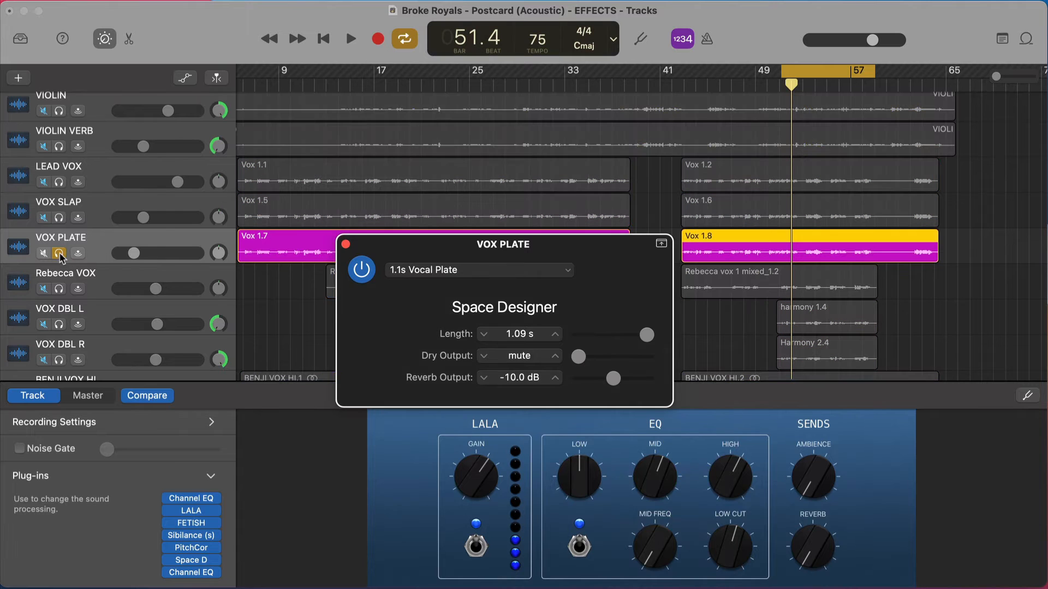
{"action": "key", "text": "space"}
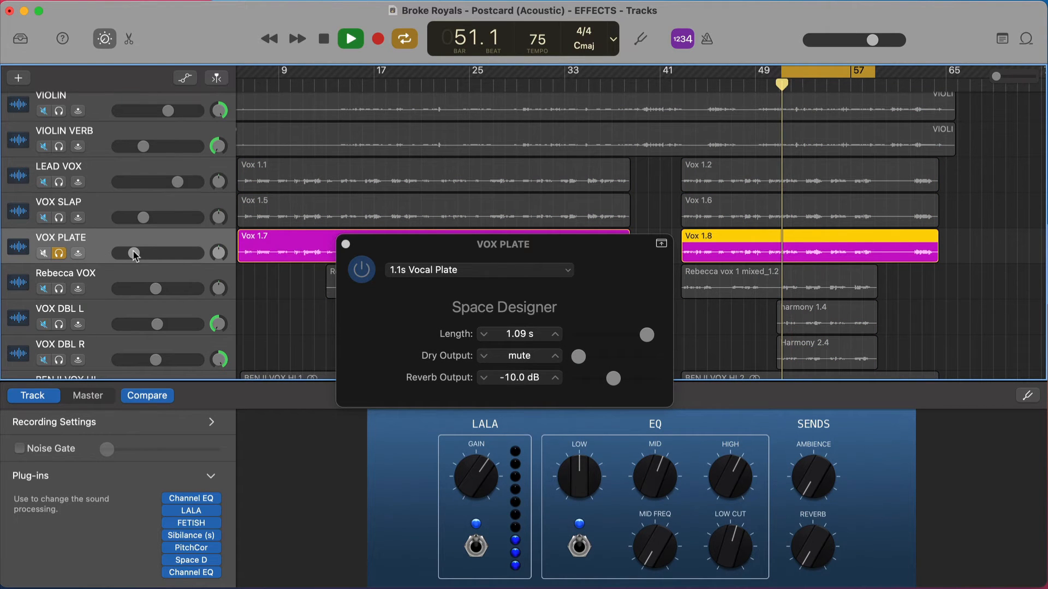
{"action": "left_click_drag", "start_coordinate": [134, 254], "coordinate": [201, 262]}
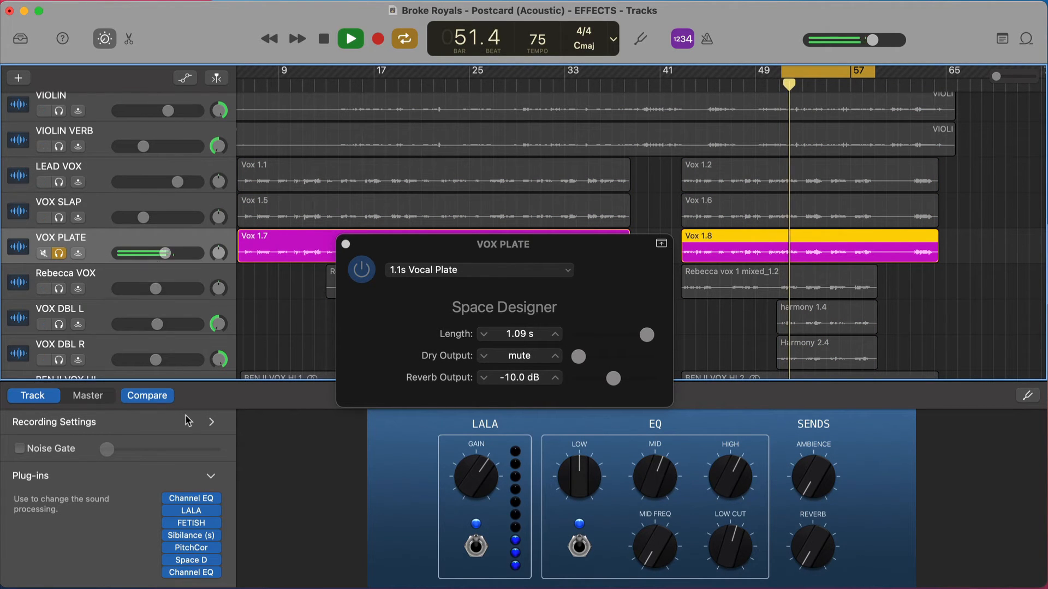
{"action": "mouse_move", "coordinate": [162, 561]}
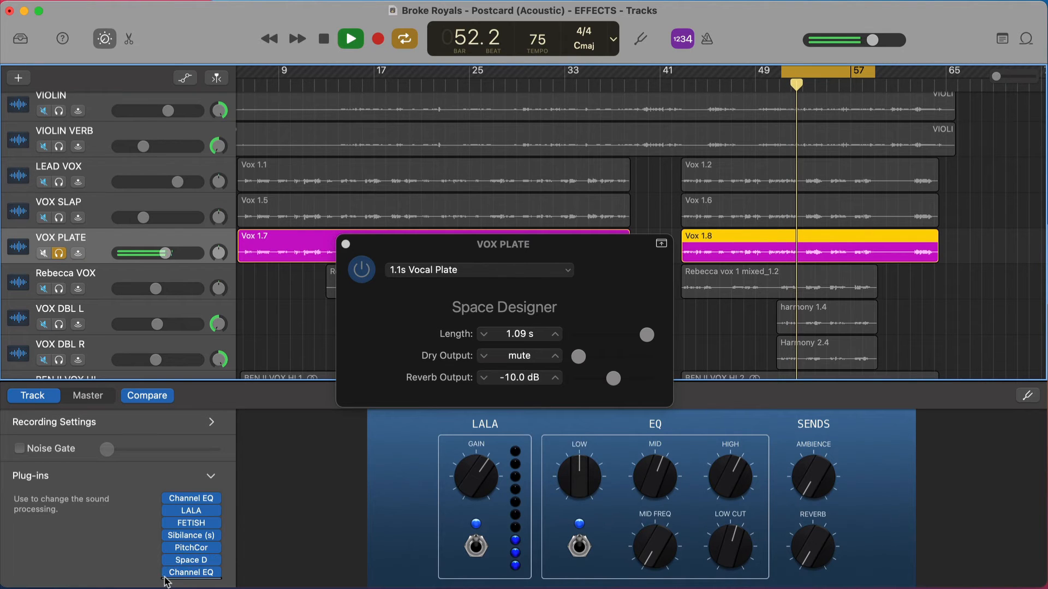
{"action": "key", "text": "space"}
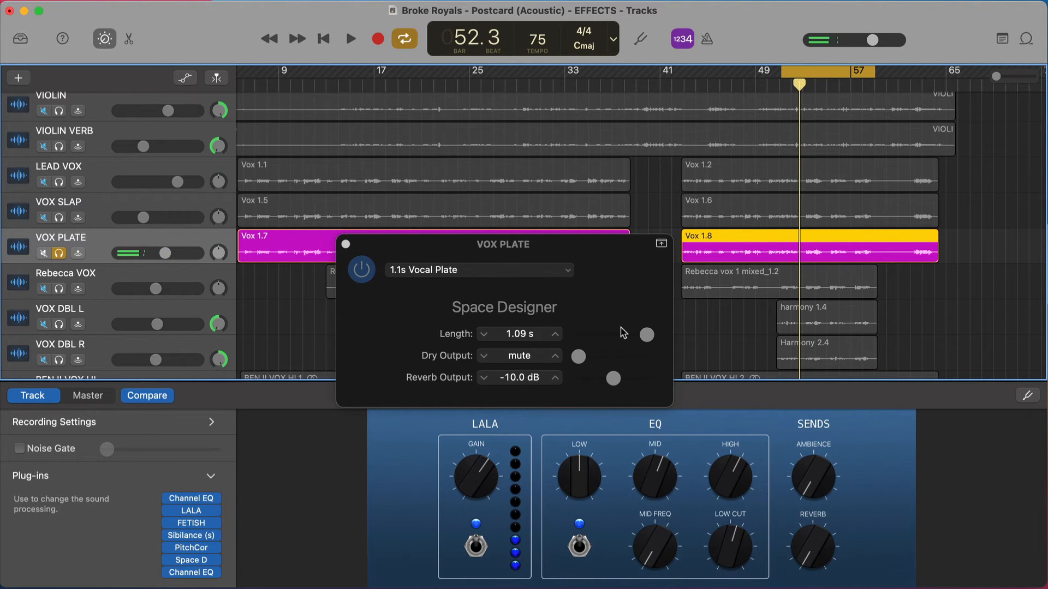
Load the 05.1s Shimmering Plate preset on VOX PLATE and audition it with Dry Output muted and Reverb Output at -1.0 dB.
{"action": "left_click", "coordinate": [529, 276]}
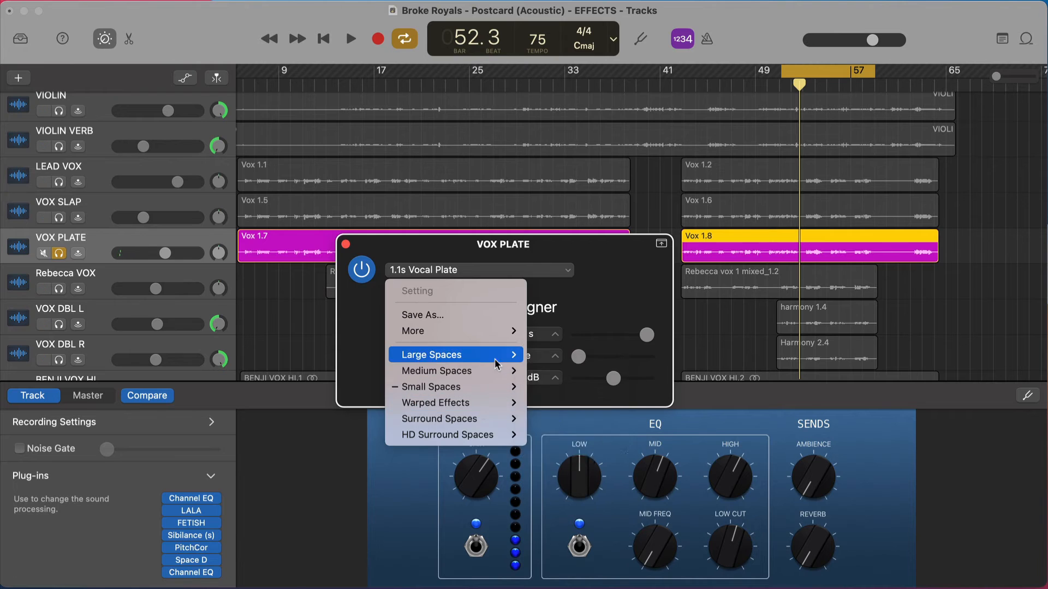
{"action": "mouse_move", "coordinate": [496, 363]}
{"action": "mouse_move", "coordinate": [610, 385]}
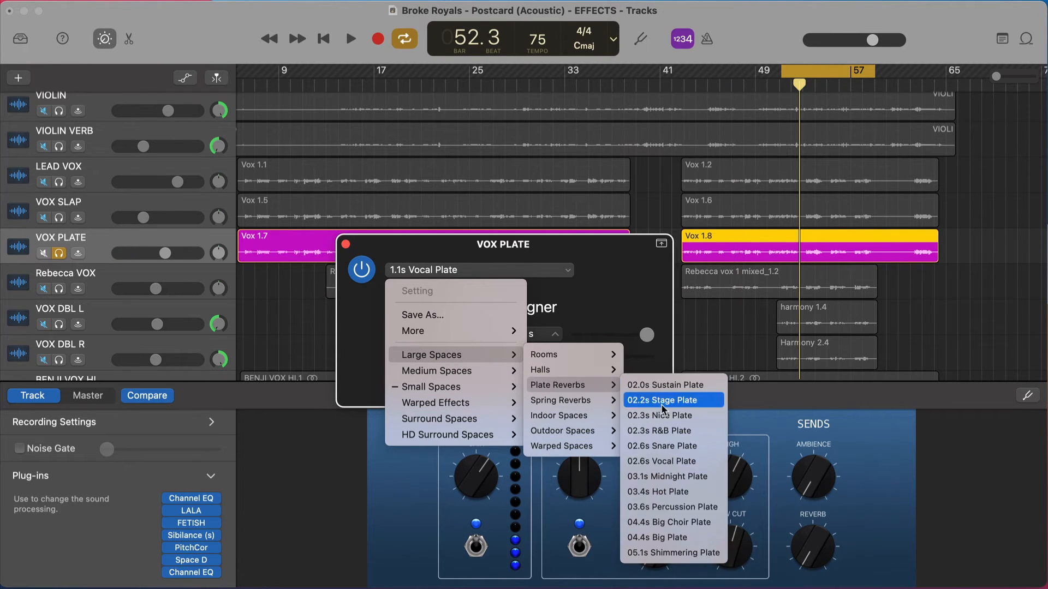
{"action": "left_click", "coordinate": [663, 553]}
{"action": "key", "text": "space"}
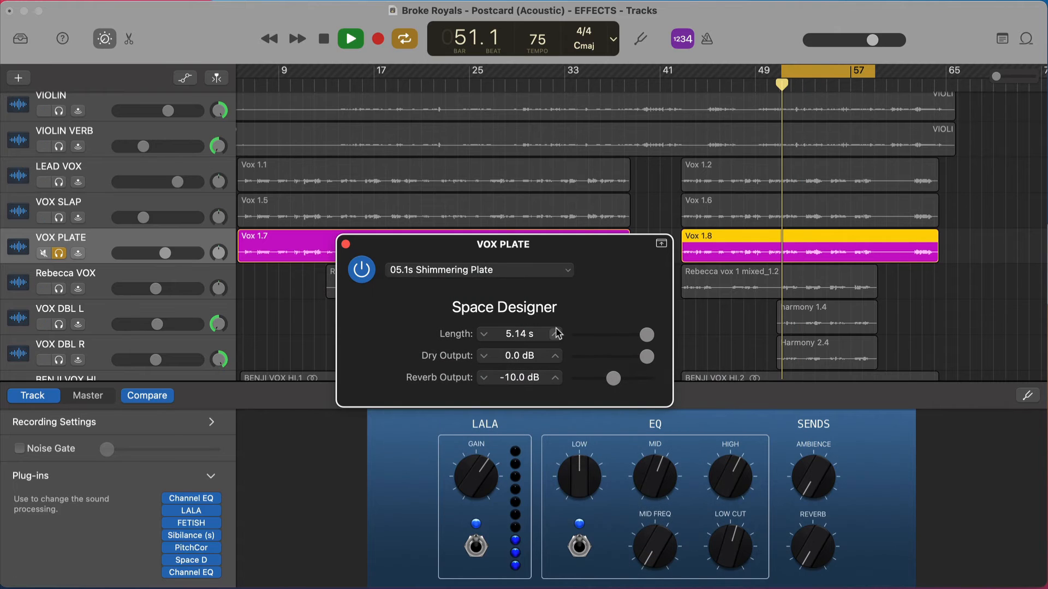
{"action": "left_click_drag", "start_coordinate": [646, 356], "coordinate": [648, 385]}
{"action": "key", "text": "space"}
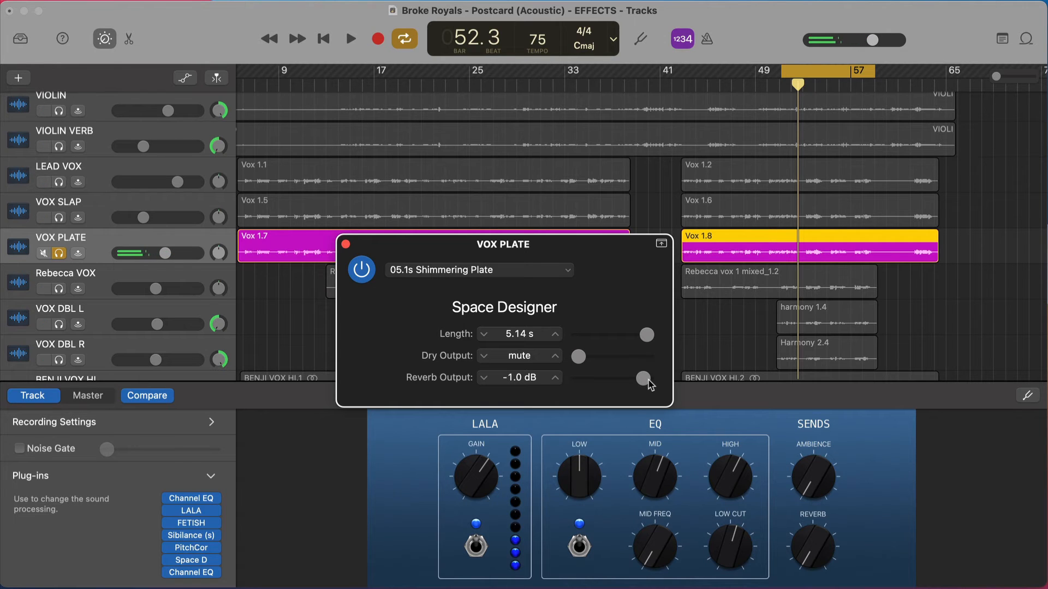
Load the 1.1s Vocal Plate preset on VOX PLATE with Dry Output muted, audition it briefly, and close Space Designer.
{"action": "left_click", "coordinate": [461, 273]}
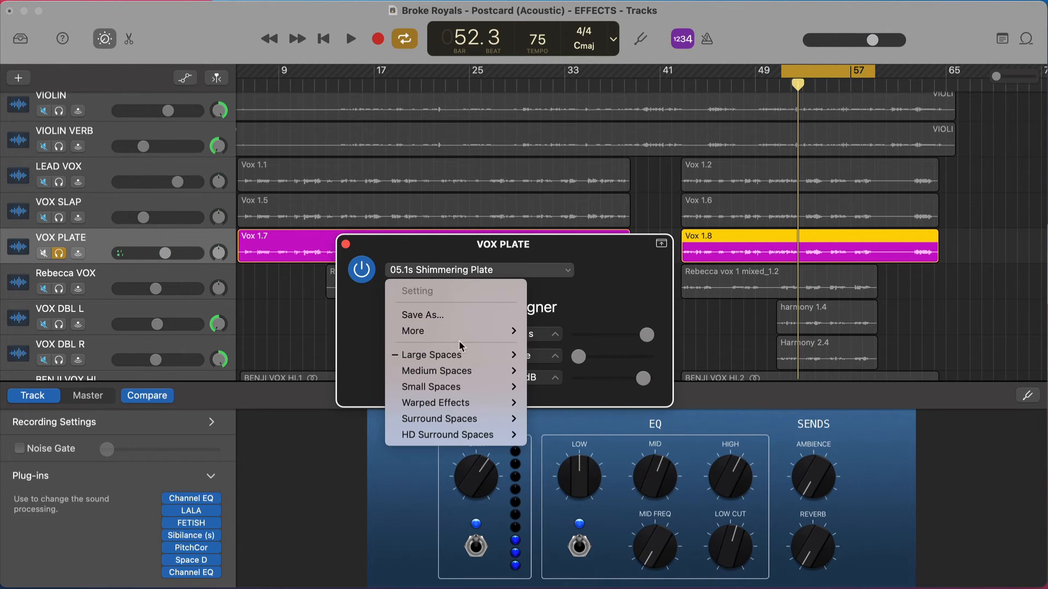
{"action": "mouse_move", "coordinate": [585, 420]}
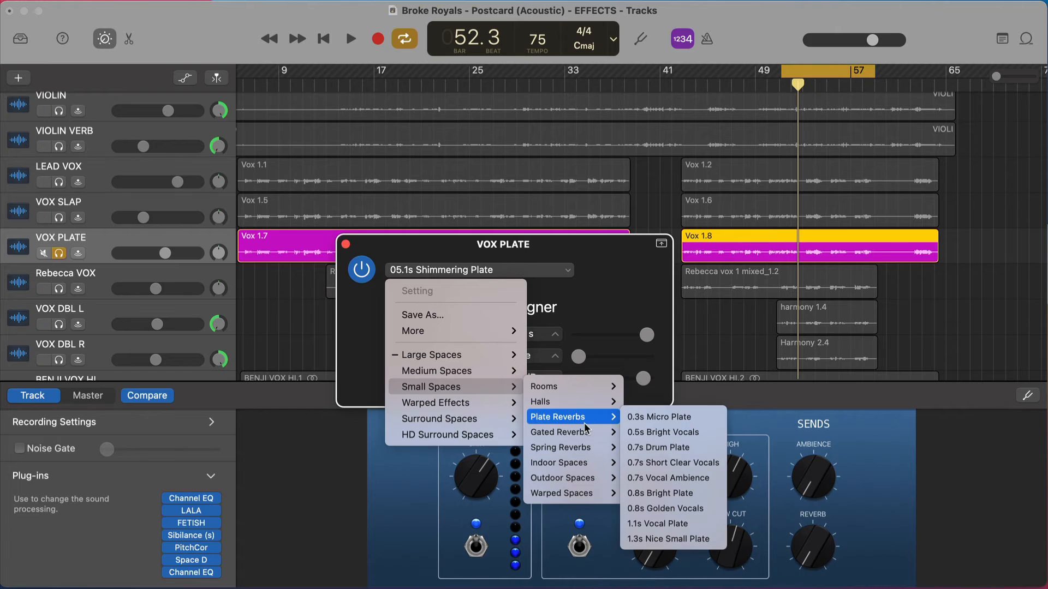
{"action": "left_click", "coordinate": [668, 524]}
{"action": "left_click_drag", "start_coordinate": [646, 357], "coordinate": [491, 365]}
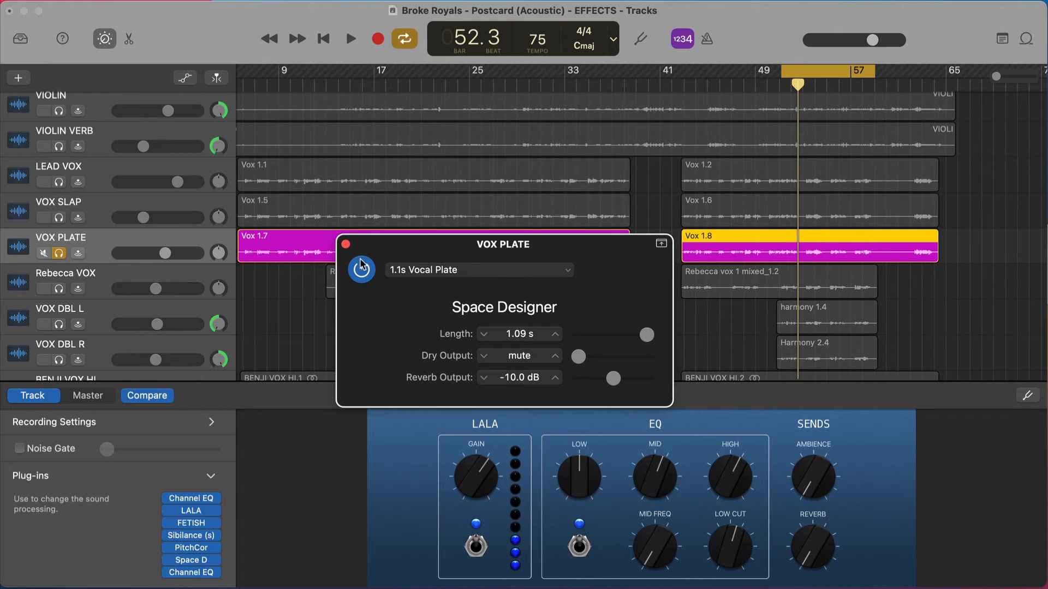
{"action": "key", "text": "space"}
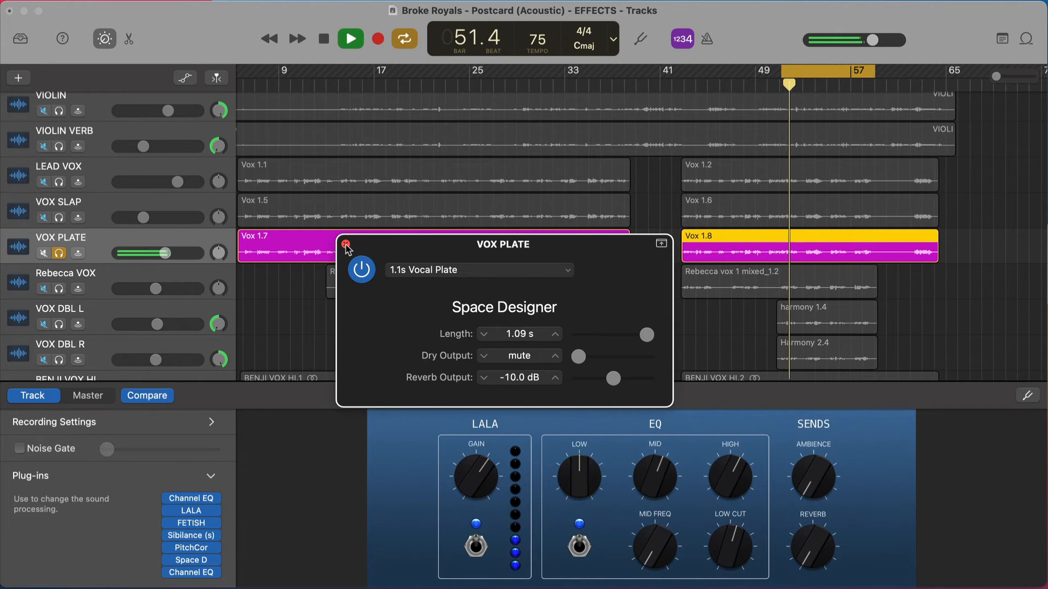
{"action": "key", "text": "space"}
{"action": "left_click", "coordinate": [346, 245]}
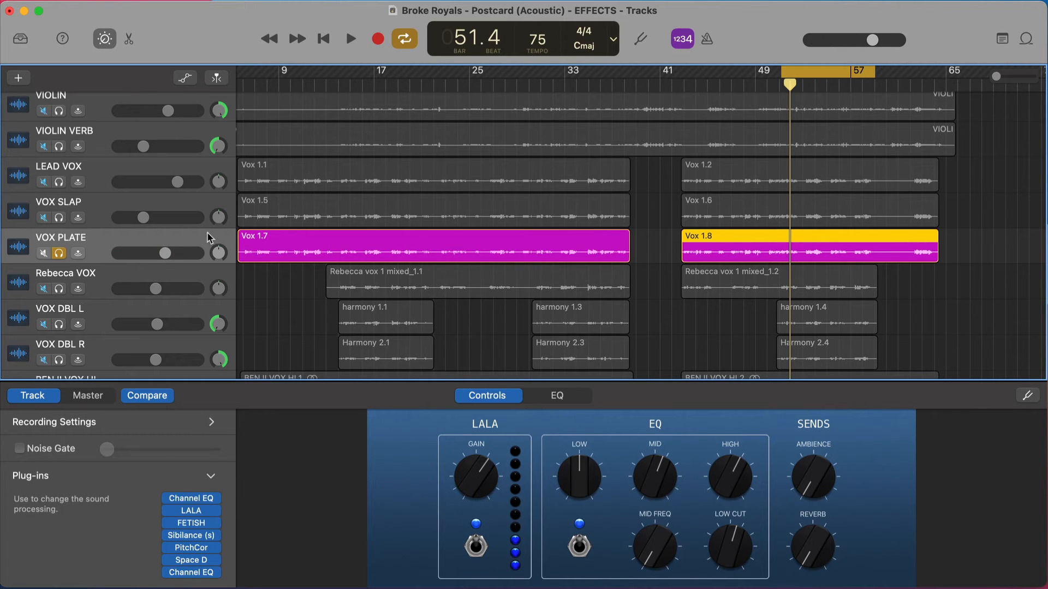
Unsolo VOX PLATE and lower its volume while playing the full mix.
{"action": "left_click", "coordinate": [59, 254]}
{"action": "left_click", "coordinate": [59, 252]}
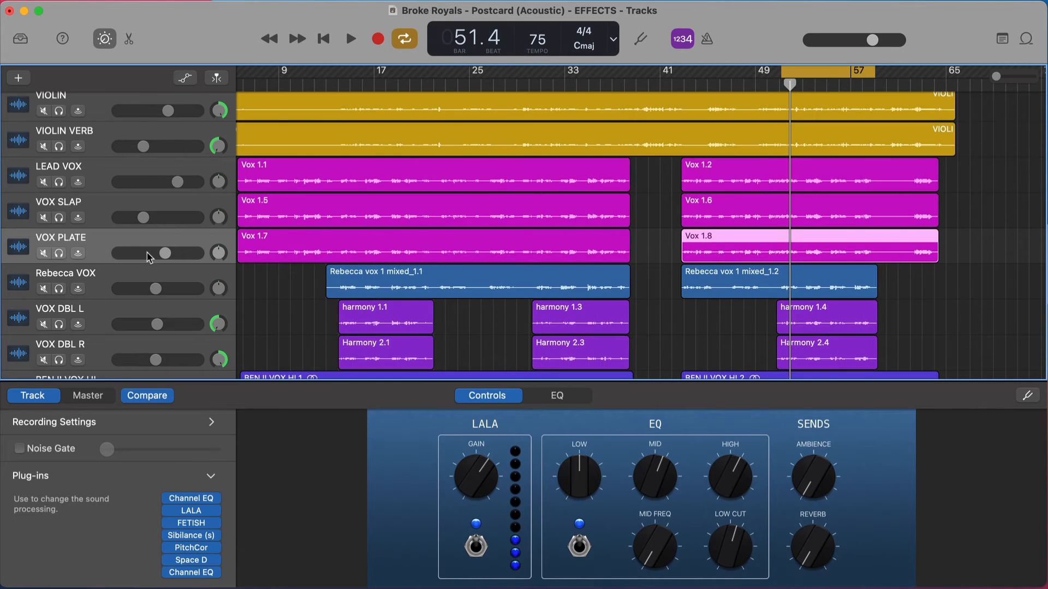
{"action": "mouse_move", "coordinate": [165, 253]}
{"action": "left_mouse_down"}
{"action": "mouse_move", "coordinate": [133, 258]}
{"action": "mouse_move", "coordinate": [181, 254]}
{"action": "mouse_move", "coordinate": [161, 257]}
{"action": "left_mouse_up"}
{"action": "key", "text": "space"}
{"action": "key", "text": "space"}
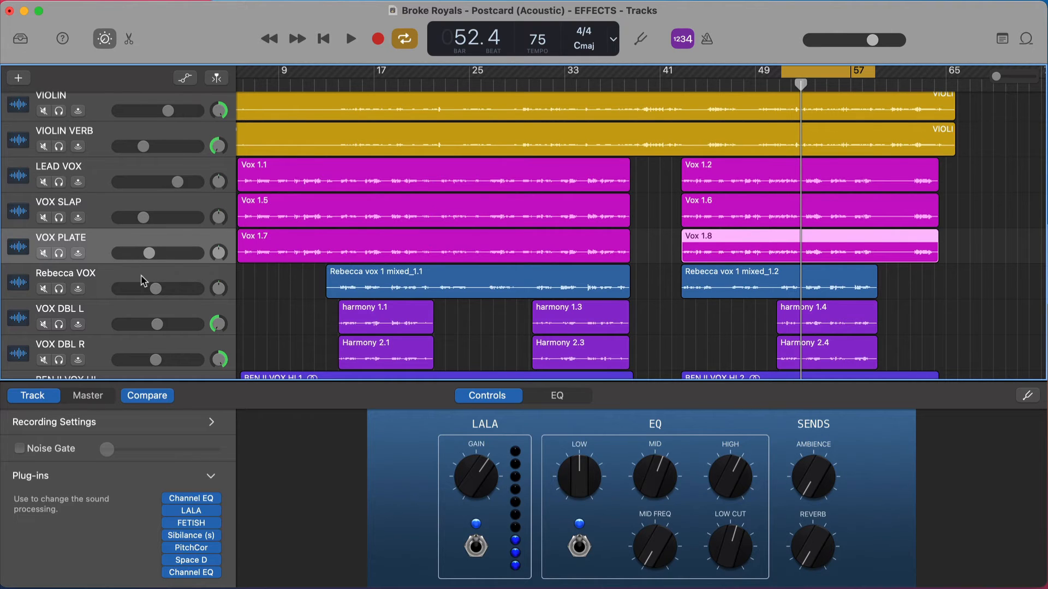
Raise the VOX PLATE volume and toggle its last Channel EQ off and on during playback to compare, leaving it enabled.
{"action": "left_click", "coordinate": [199, 574]}
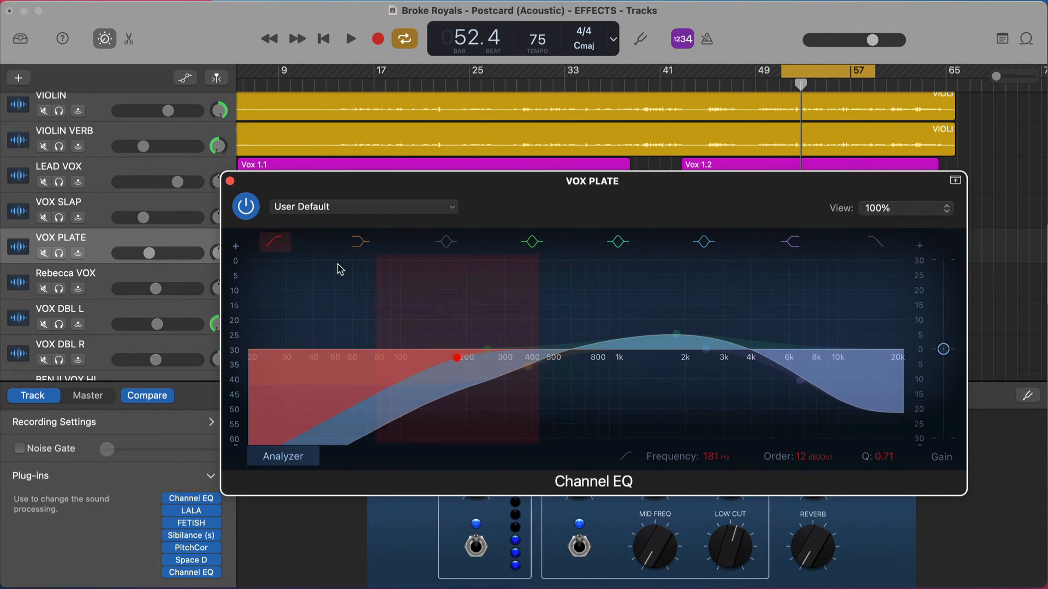
{"action": "left_click_drag", "start_coordinate": [151, 253], "coordinate": [176, 254]}
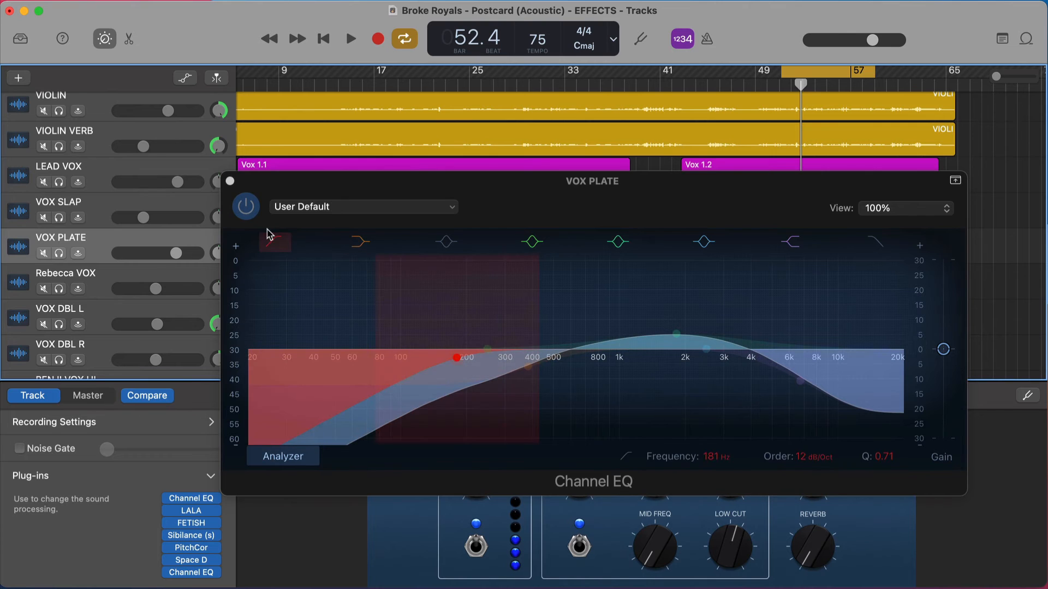
{"action": "key", "text": "space"}
{"action": "left_click", "coordinate": [246, 207]}
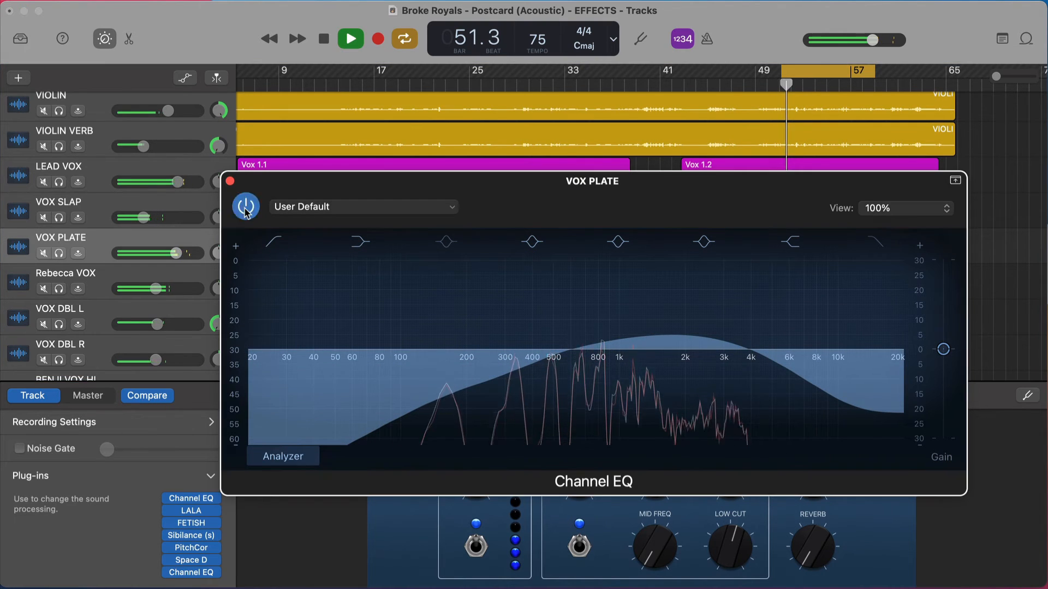
{"action": "left_click", "coordinate": [246, 207]}
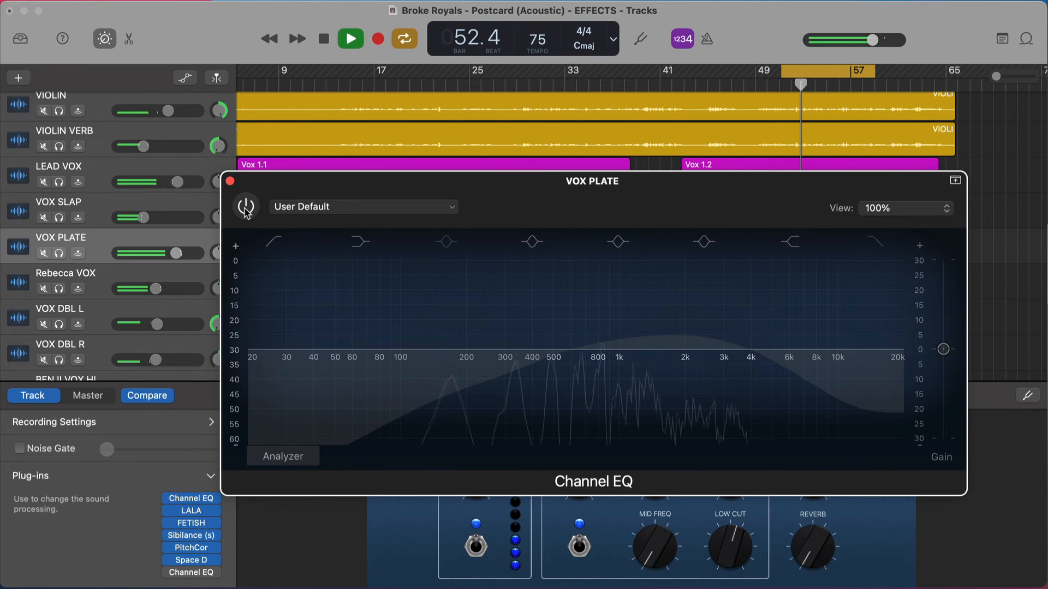
{"action": "key", "text": "space"}
{"action": "key", "text": "space"}
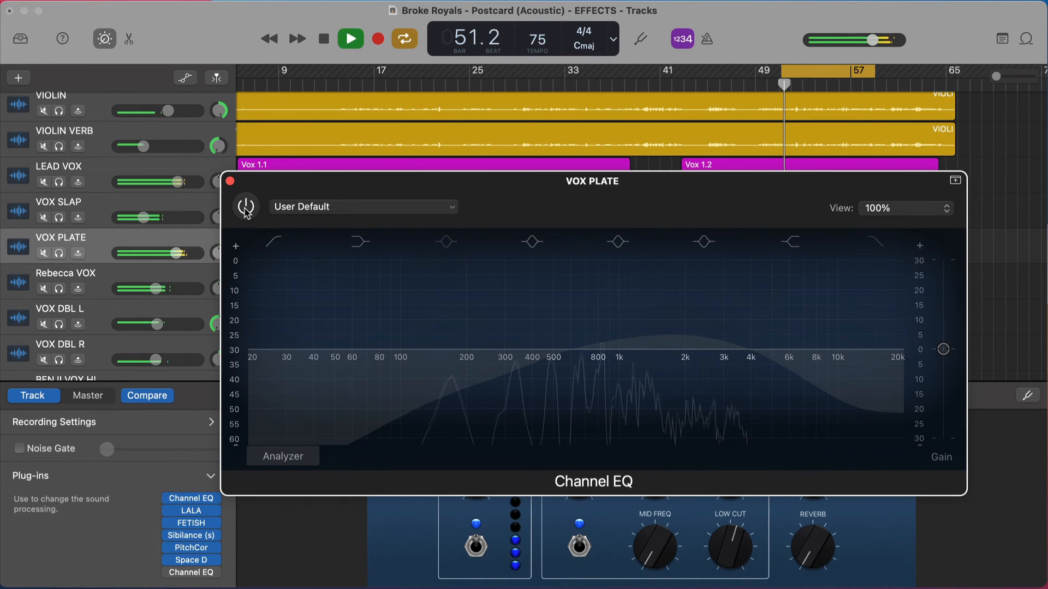
{"action": "left_click", "coordinate": [245, 207]}
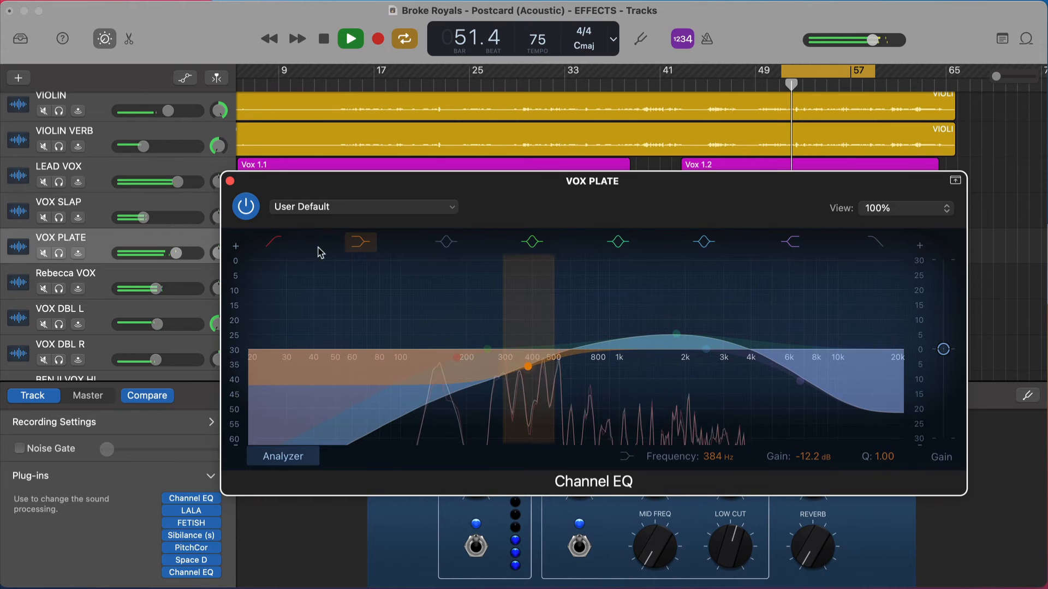
Bypass and re-enable the VOX PLATE Channel EQ during playback to compare, ending with playback stopped.
{"action": "left_click", "coordinate": [246, 208]}
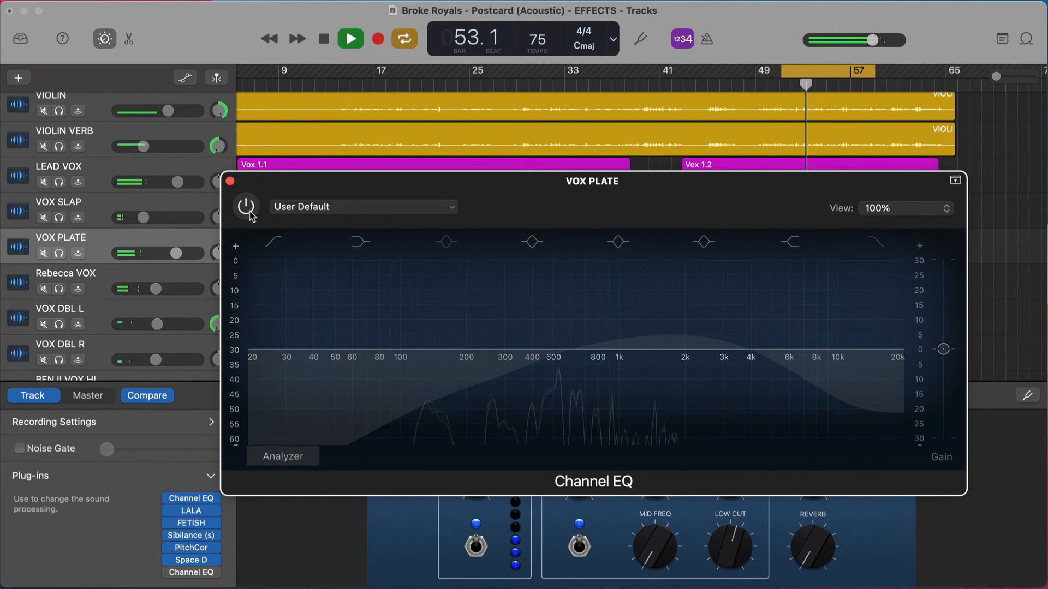
{"action": "left_click", "coordinate": [246, 208]}
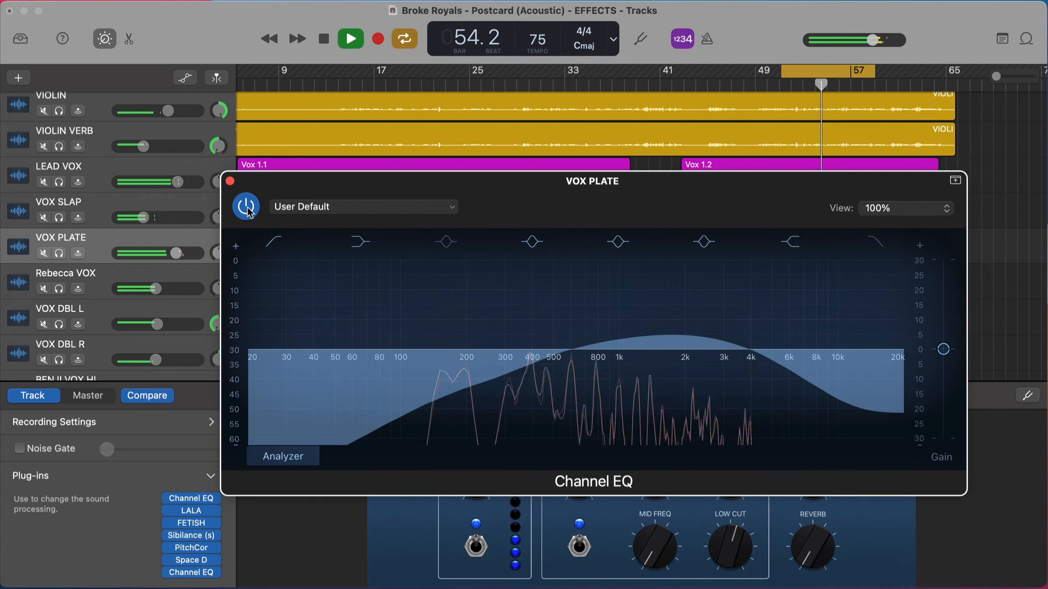
{"action": "key", "text": "space"}
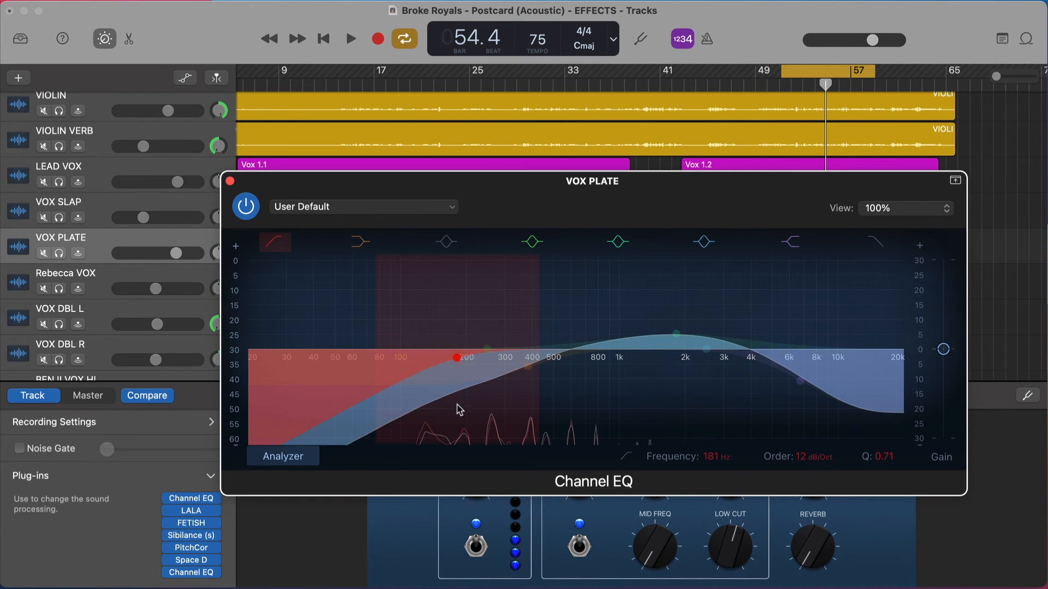
Set the VOX PLATE Channel EQ's 1810 Hz peak to +5.8 dB, lower the track volume to about -12.6 dB while auditioning, and close the EQ.
{"action": "left_click_drag", "start_coordinate": [176, 254], "coordinate": [177, 255]}
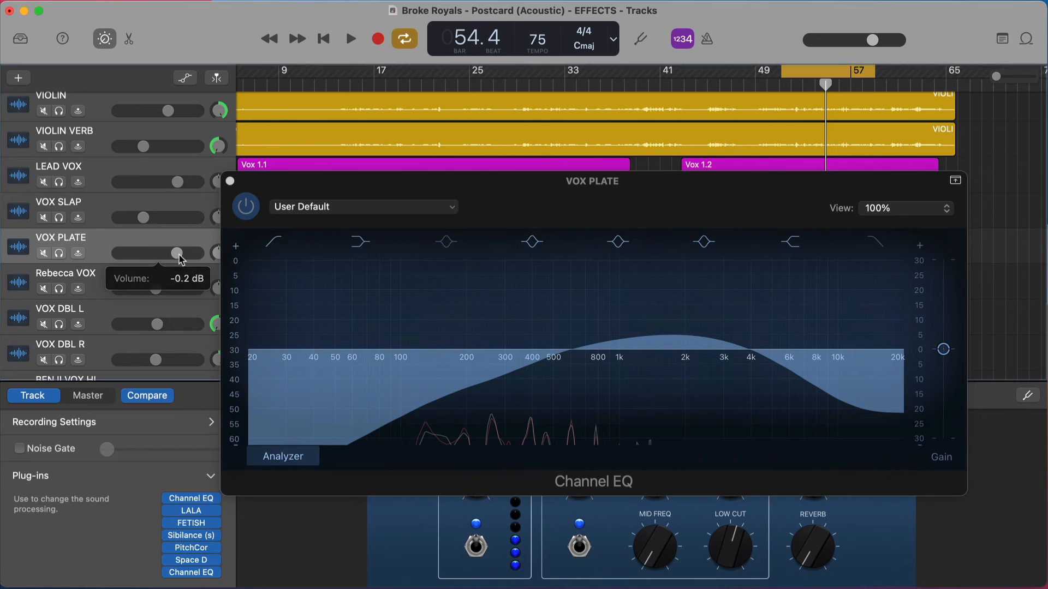
{"action": "left_click_drag", "start_coordinate": [680, 334], "coordinate": [677, 332]}
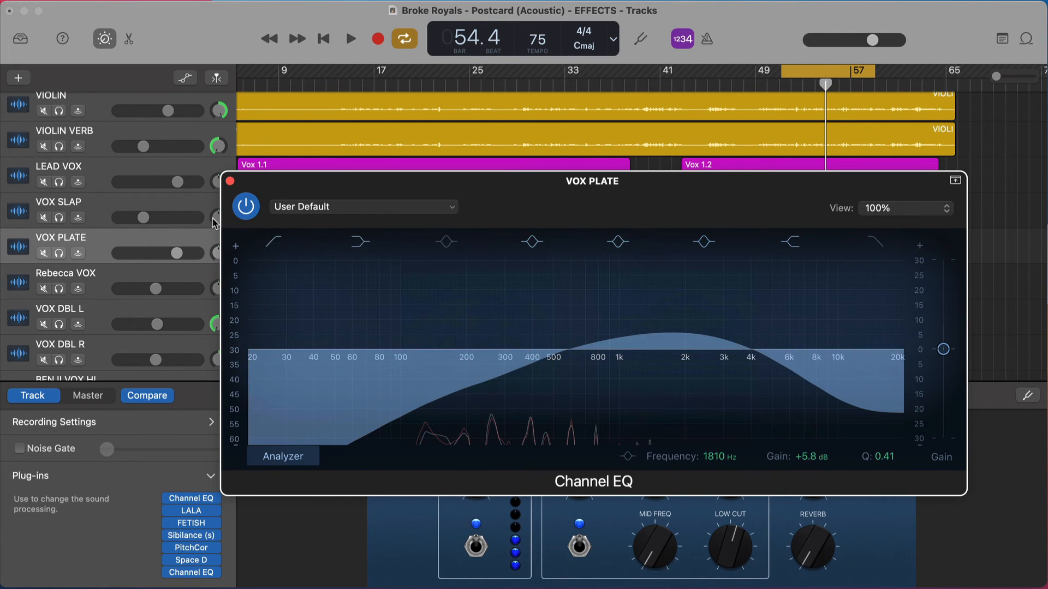
{"action": "left_click_drag", "start_coordinate": [179, 257], "coordinate": [143, 255]}
{"action": "key", "text": "space"}
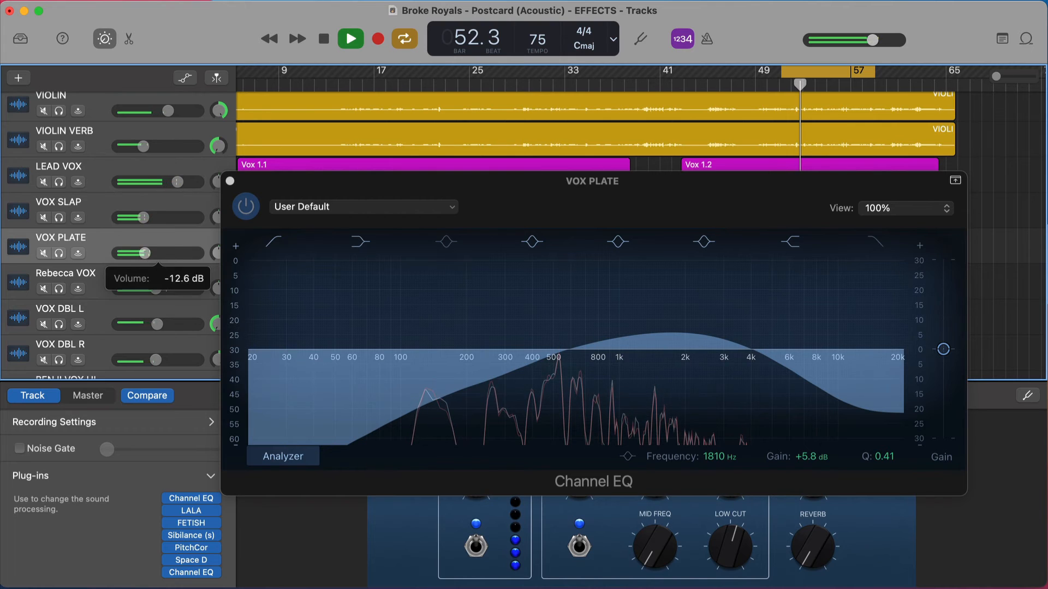
{"action": "left_click", "coordinate": [245, 205]}
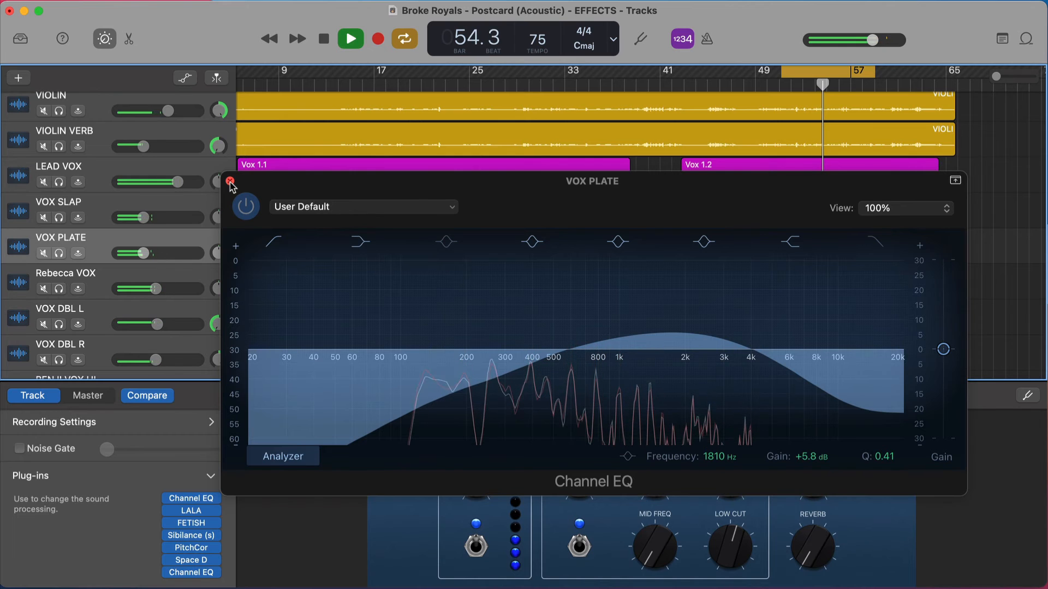
{"action": "key", "text": "space"}
{"action": "left_click", "coordinate": [229, 182]}
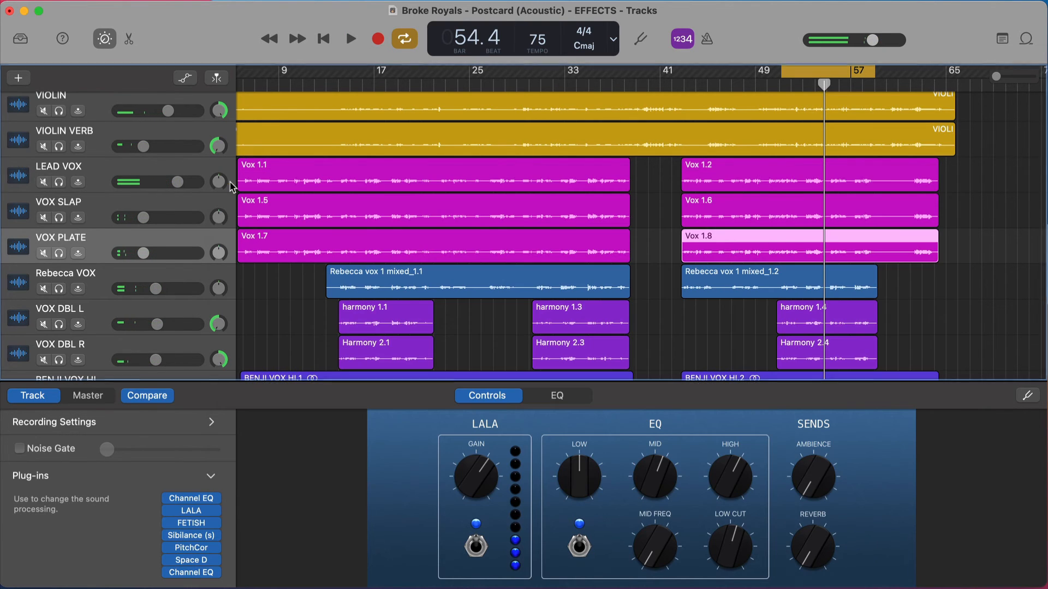
Disable Master Echo and Master Reverb on LEAD VOX, mute VOX SLAP and VOX PLATE, and play the mix to hear the dry vocal.
{"action": "left_click", "coordinate": [100, 171]}
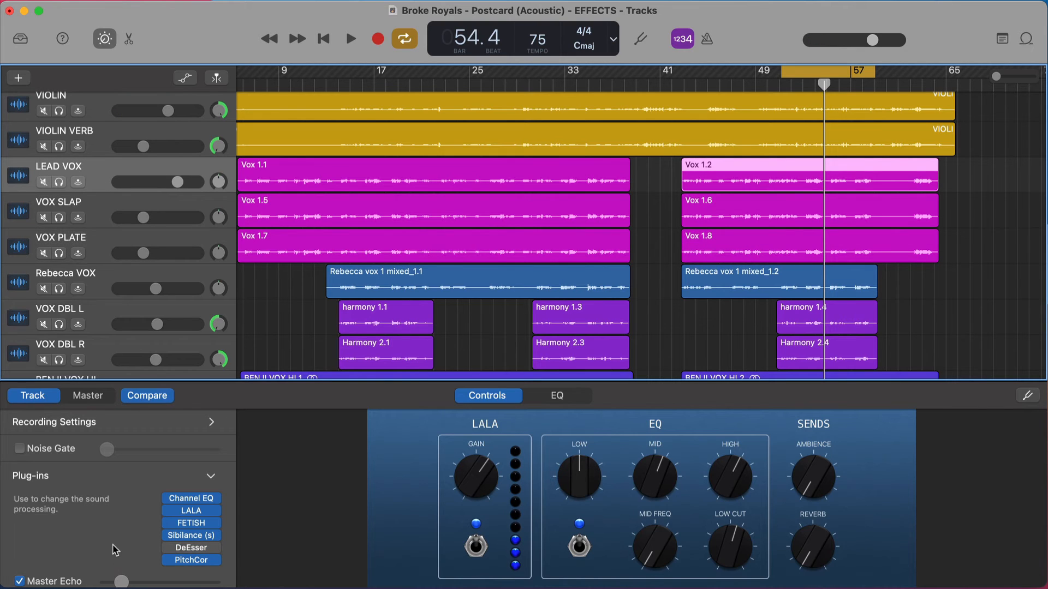
{"action": "scroll", "coordinate": [114, 546], "scroll_direction": "down", "scroll_amount": 2}
{"action": "scroll", "coordinate": [112, 541], "scroll_direction": "down", "scroll_amount": 1}
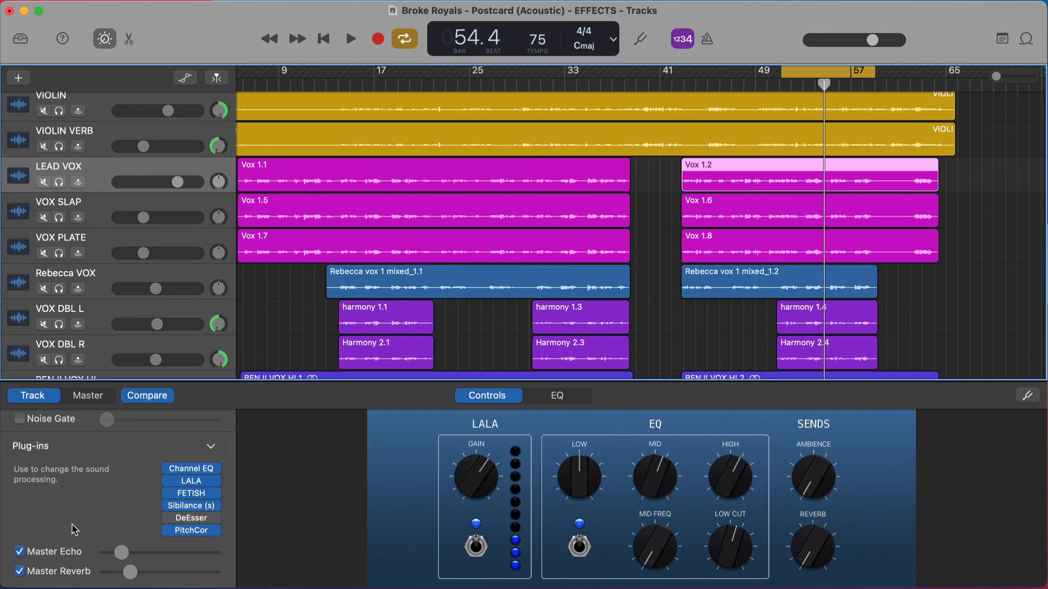
{"action": "left_click", "coordinate": [20, 551]}
{"action": "left_click", "coordinate": [20, 571]}
{"action": "left_click", "coordinate": [43, 218]}
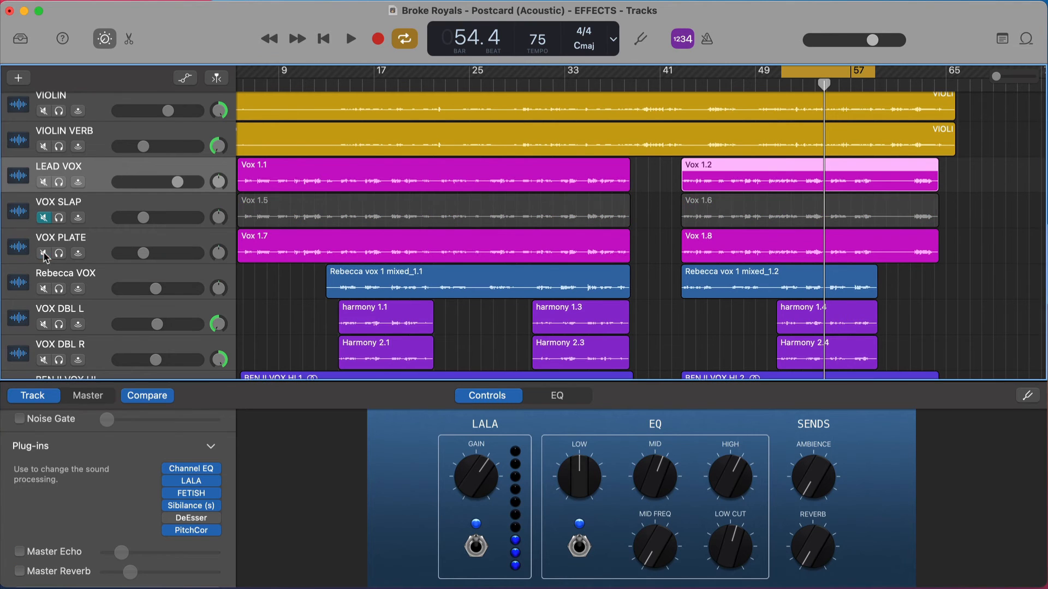
{"action": "left_click", "coordinate": [44, 254]}
{"action": "key", "text": "space"}
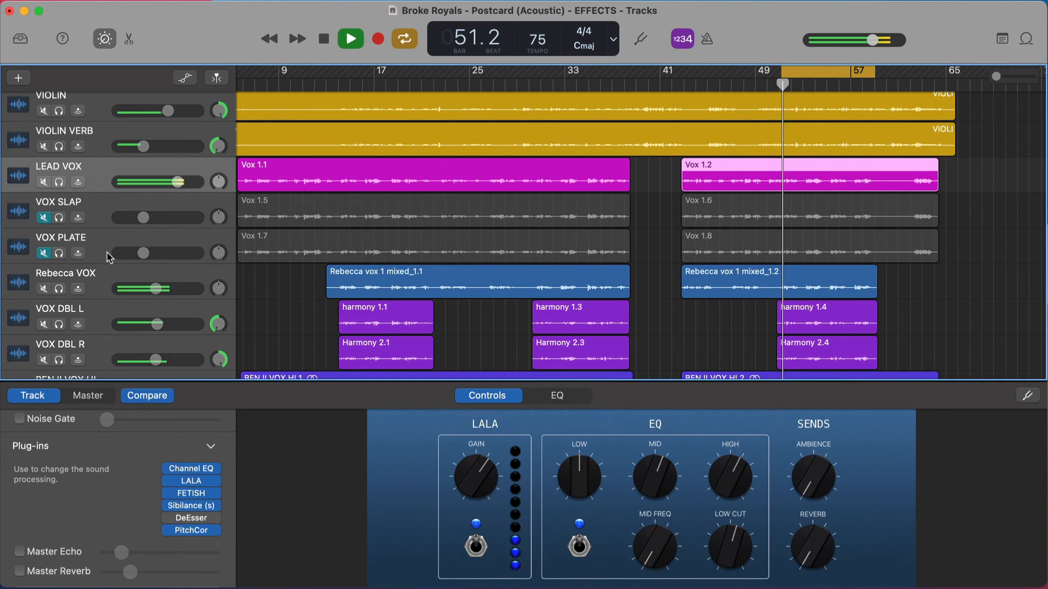
Unmute VOX SLAP and VOX PLATE and enable LEAD VOX's Master Echo and Master Reverb during playback to hear the effects.
{"action": "left_click", "coordinate": [43, 217]}
{"action": "left_click", "coordinate": [44, 253]}
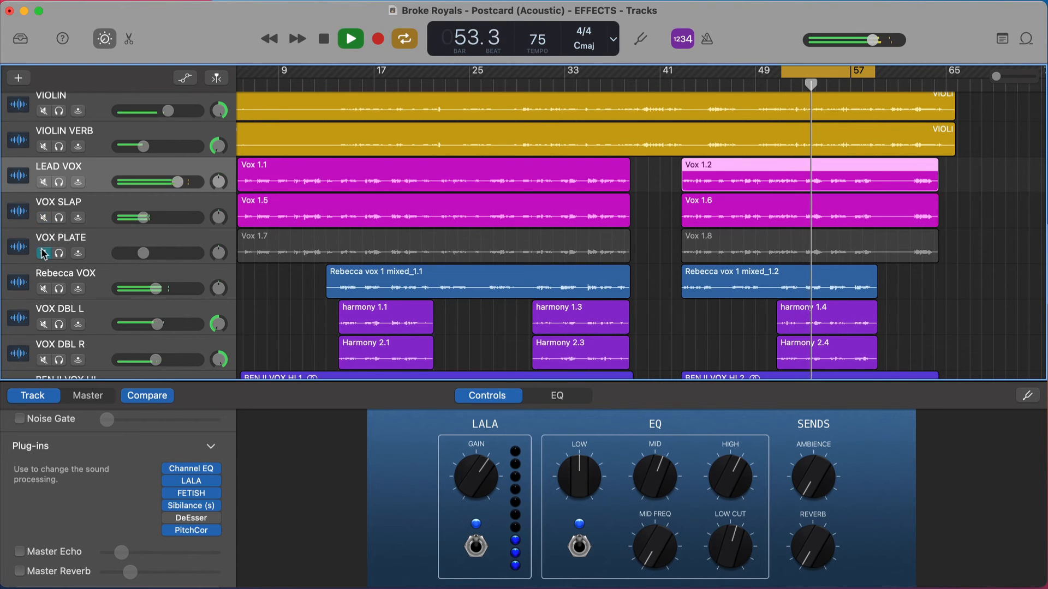
{"action": "left_click", "coordinate": [19, 552]}
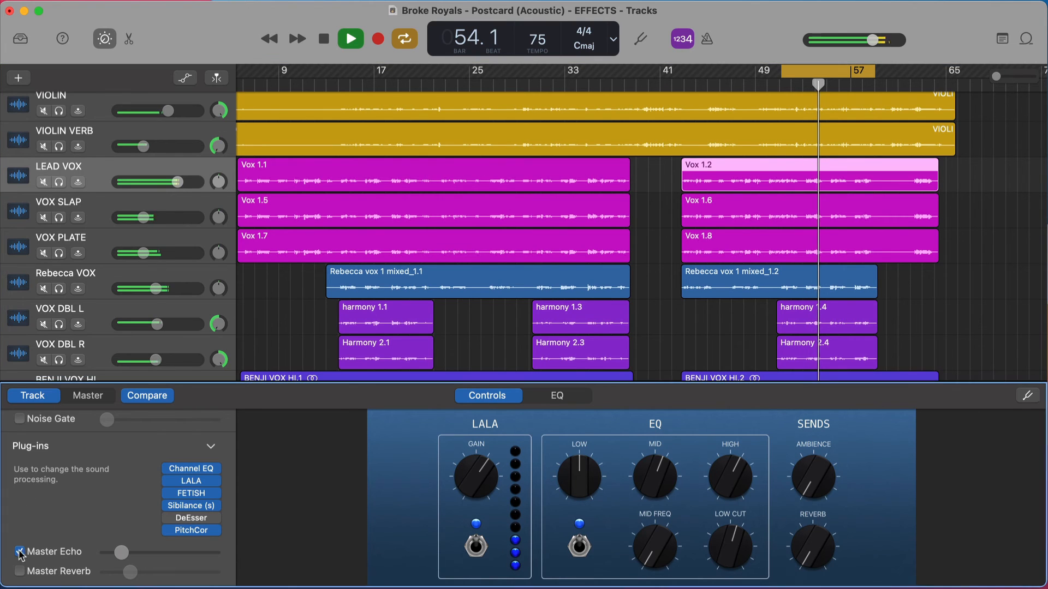
{"action": "left_click", "coordinate": [18, 573]}
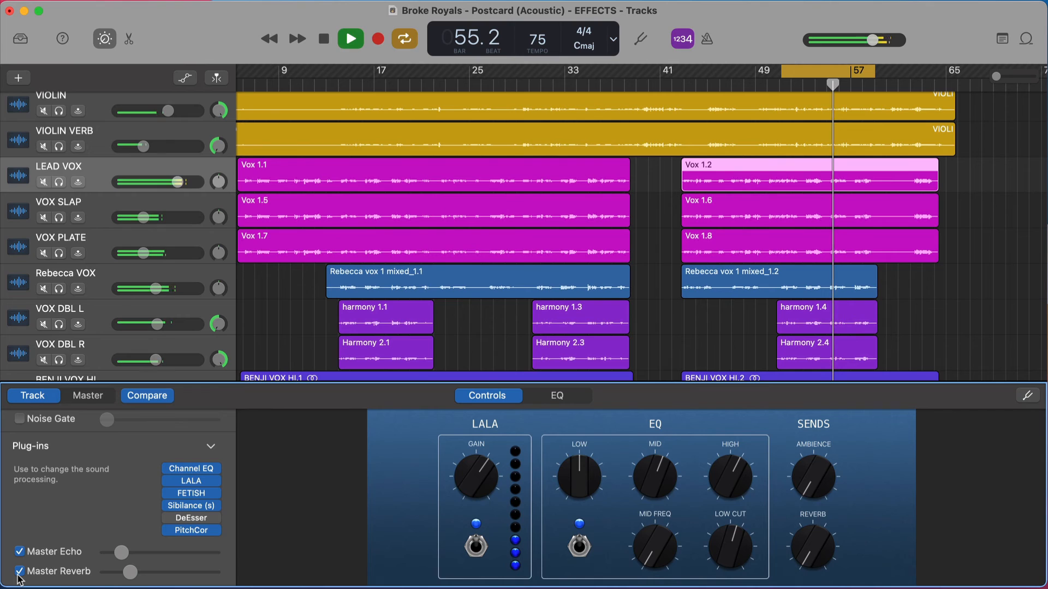
Remove all vocal effects again during playback by disabling LEAD VOX's Master Reverb and Master Echo and muting VOX PLATE and VOX SLAP.
{"action": "left_click", "coordinate": [19, 572]}
{"action": "left_click", "coordinate": [20, 551]}
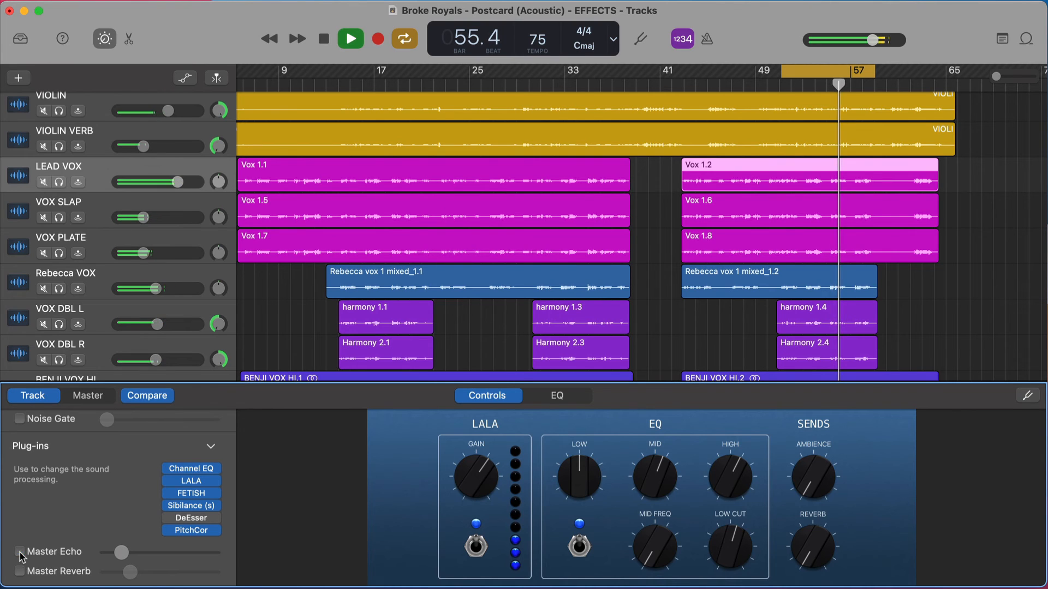
{"action": "left_click", "coordinate": [45, 254]}
{"action": "left_click", "coordinate": [44, 219]}
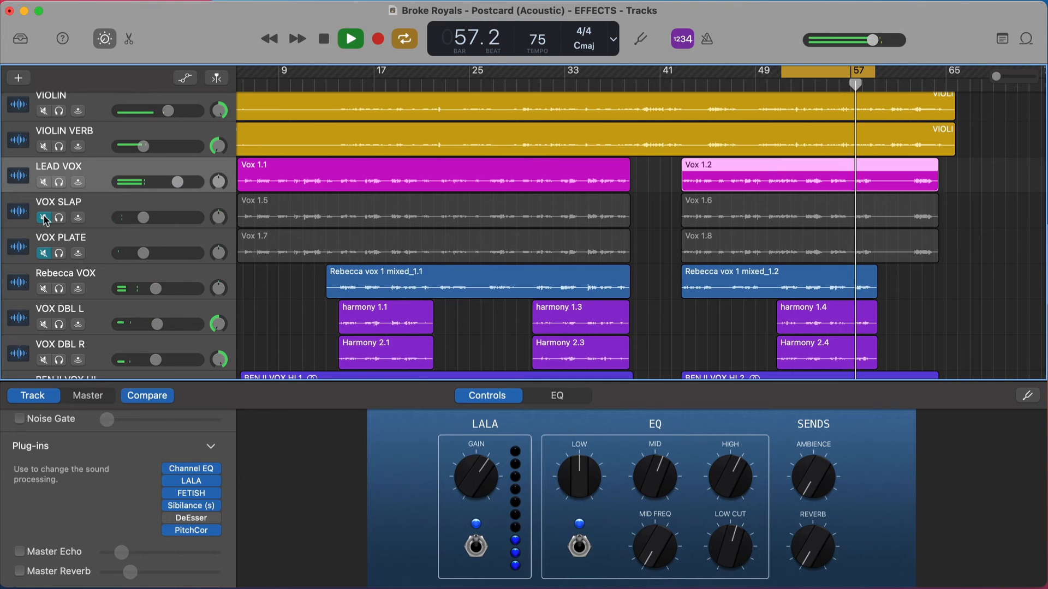
Restore VOX SLAP, VOX PLATE, Master Echo and Master Reverb during playback, listen to the full effect, and stop playback.
{"action": "left_click", "coordinate": [44, 219]}
{"action": "left_click", "coordinate": [44, 254]}
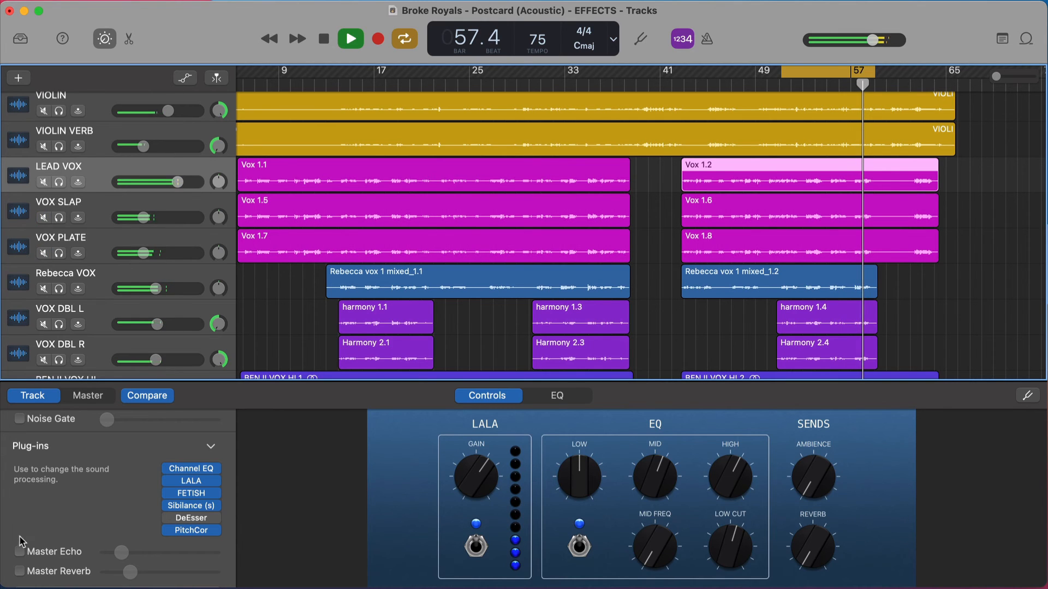
{"action": "left_click", "coordinate": [19, 552]}
{"action": "left_click", "coordinate": [20, 571]}
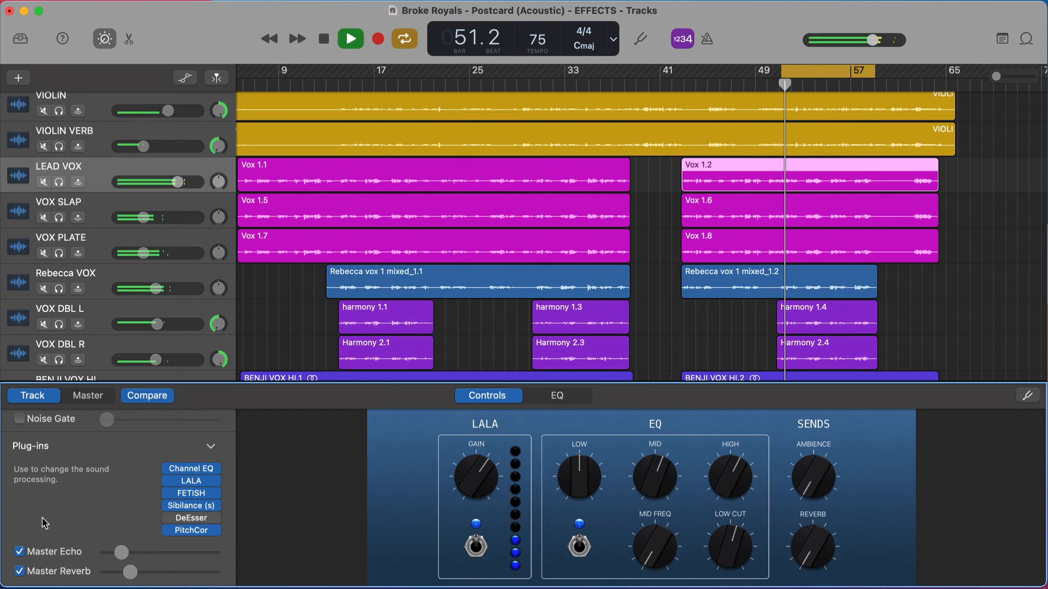
{"action": "key", "text": "space"}
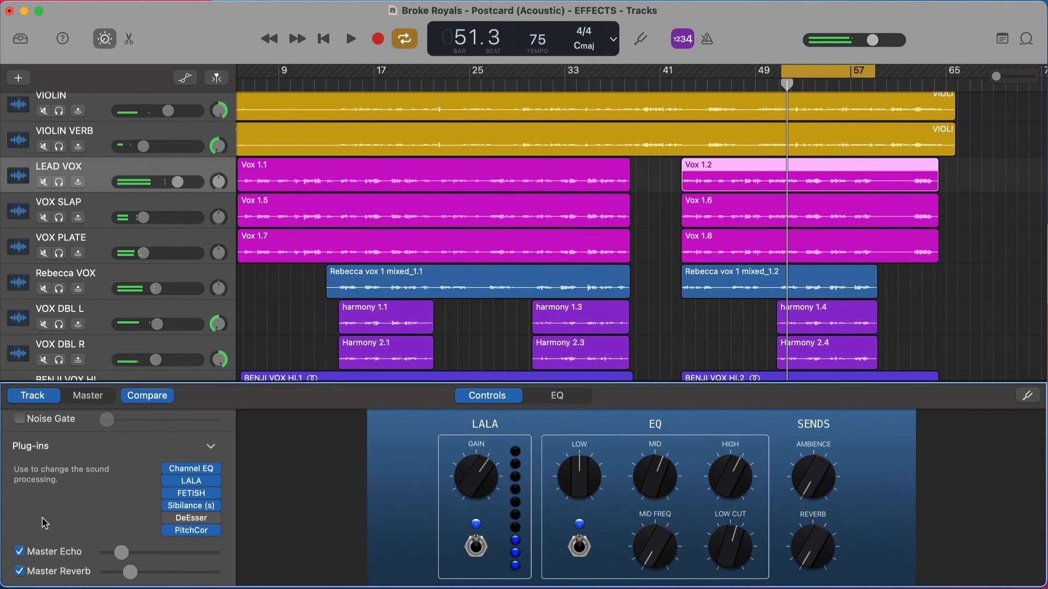